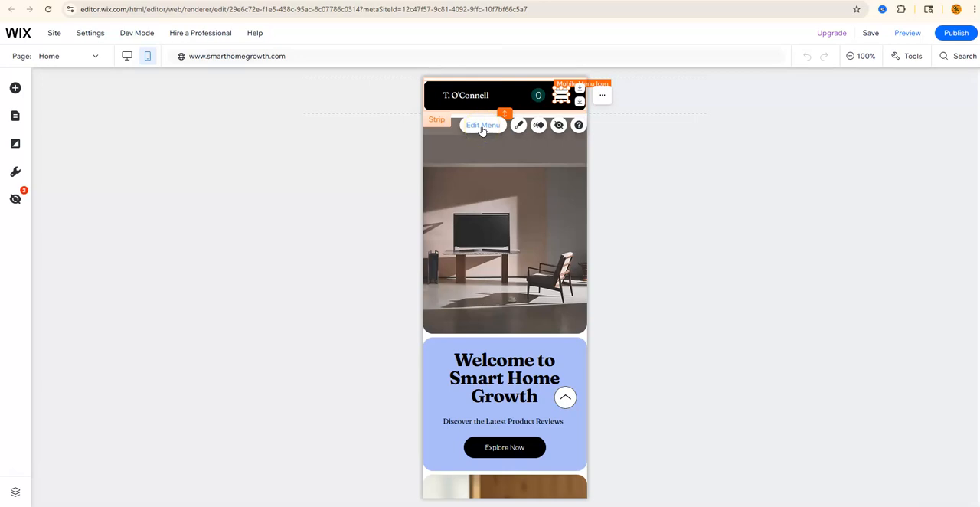
- Open the mobile menu for editing and select its menu box
click(482, 127)
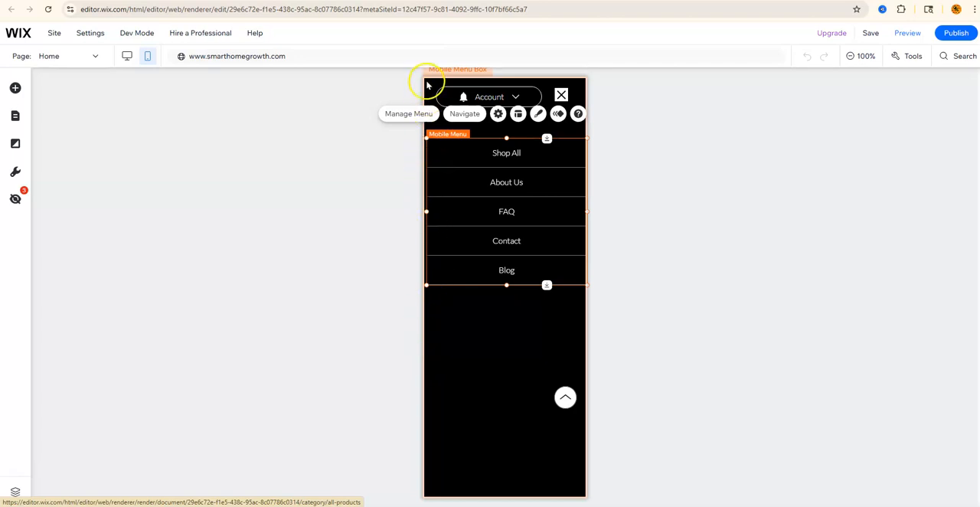
click(500, 326)
click(500, 328)
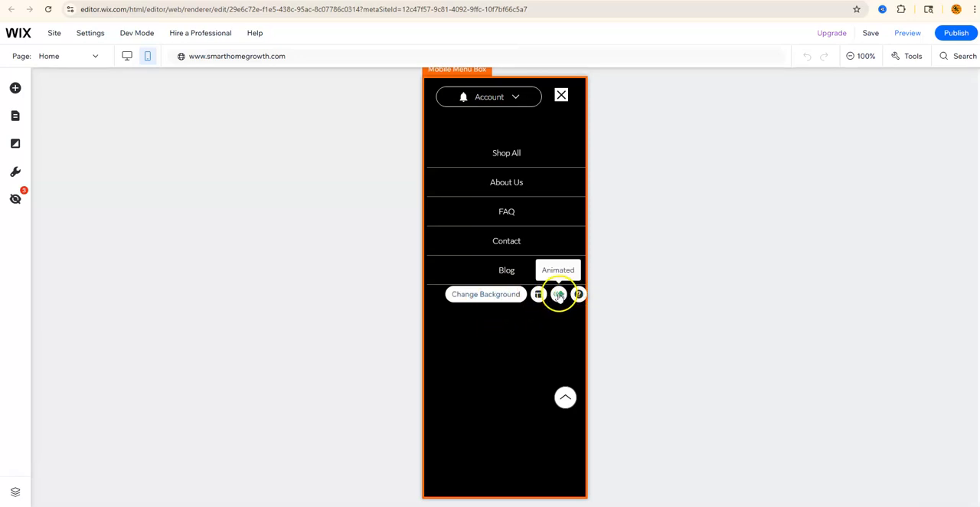
- Open the background settings of the mobile menu box
click(483, 299)
click(537, 296)
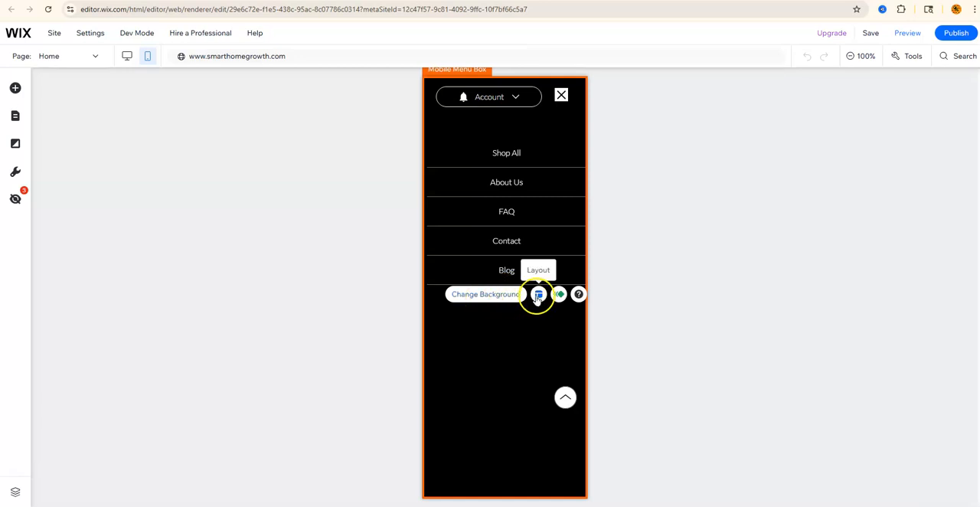
click(559, 295)
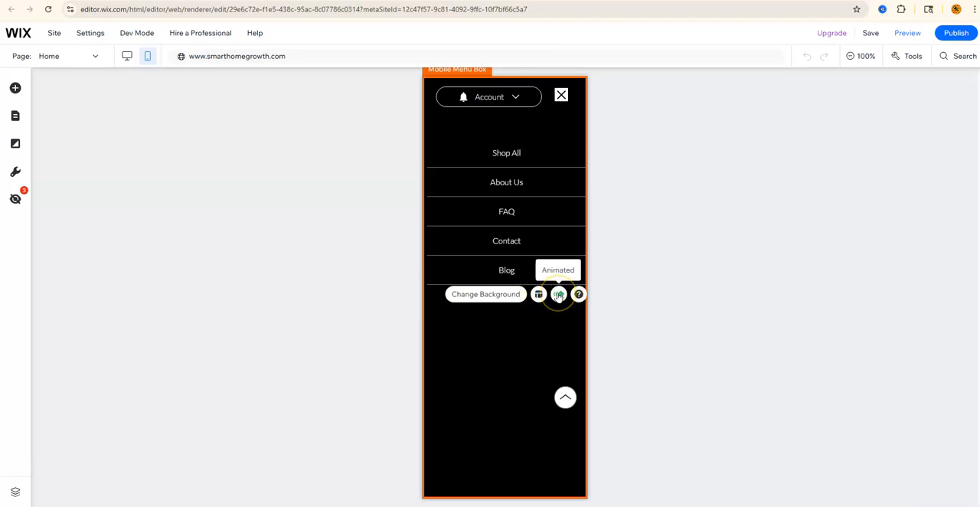
click(579, 295)
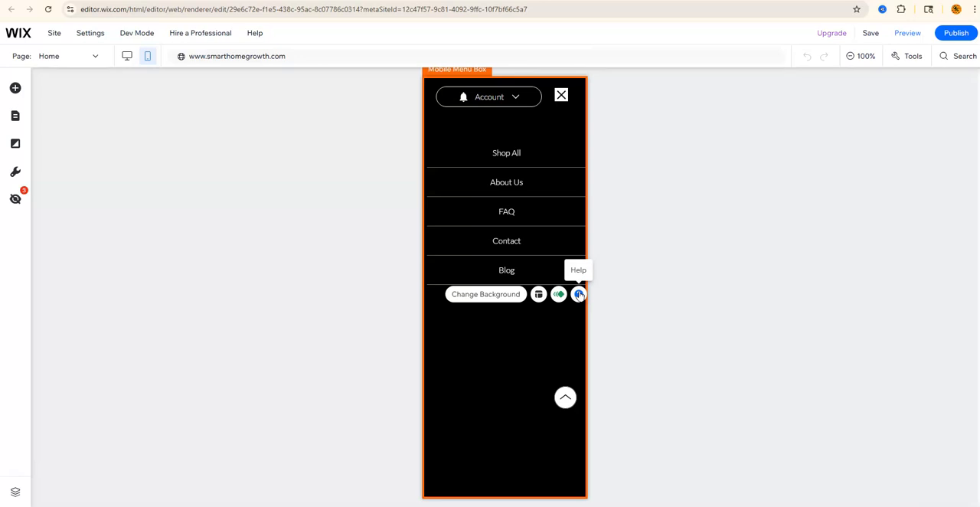
click(485, 296)
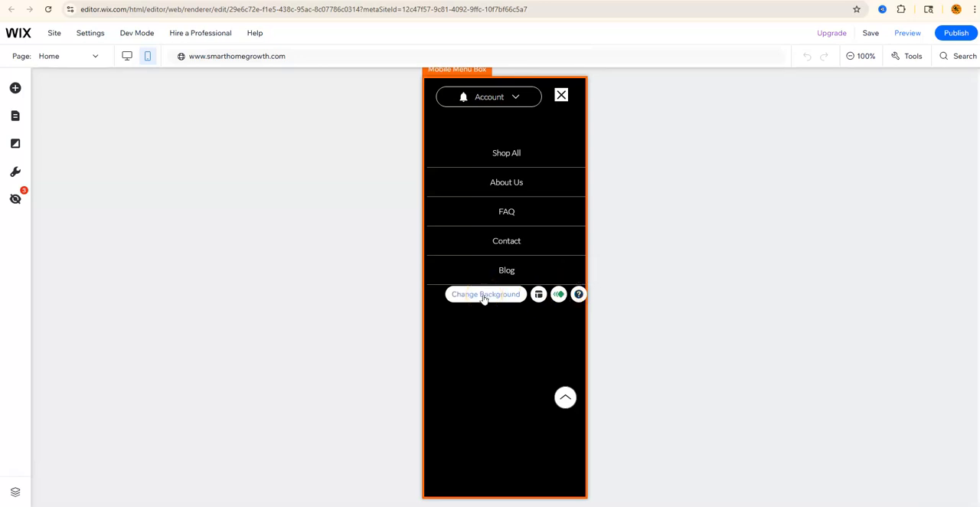
click(484, 297)
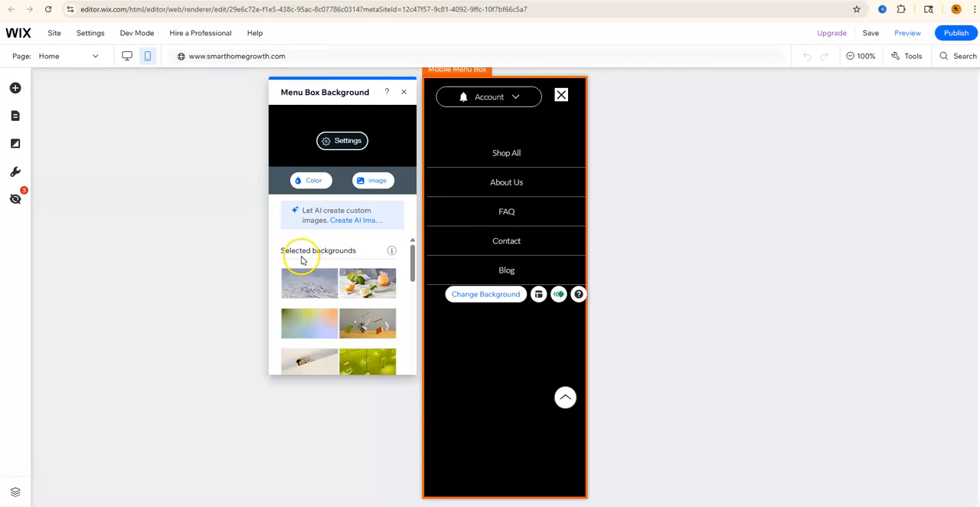
- Set the menu box background to the sunset over mountains image
mouse_move(345, 289)
scroll(346, 289, down, 10)
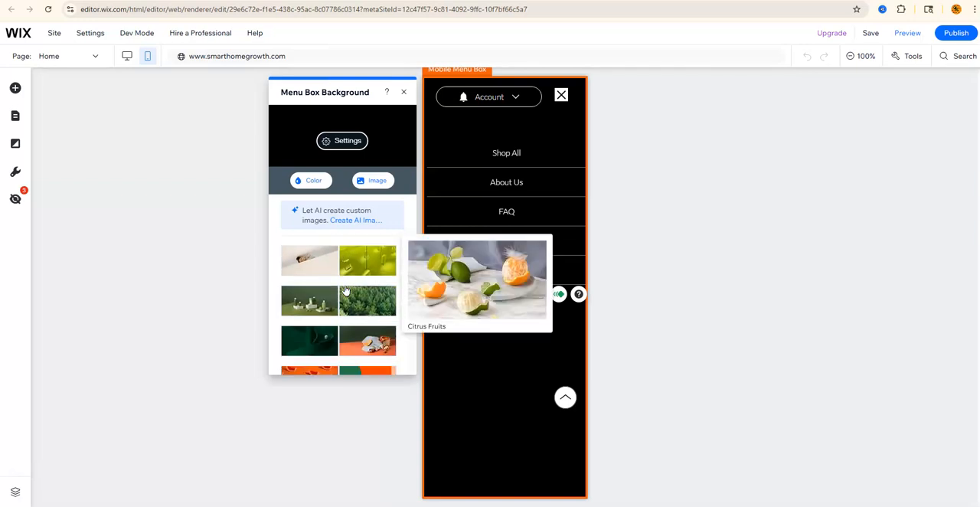
scroll(346, 289, down, 5)
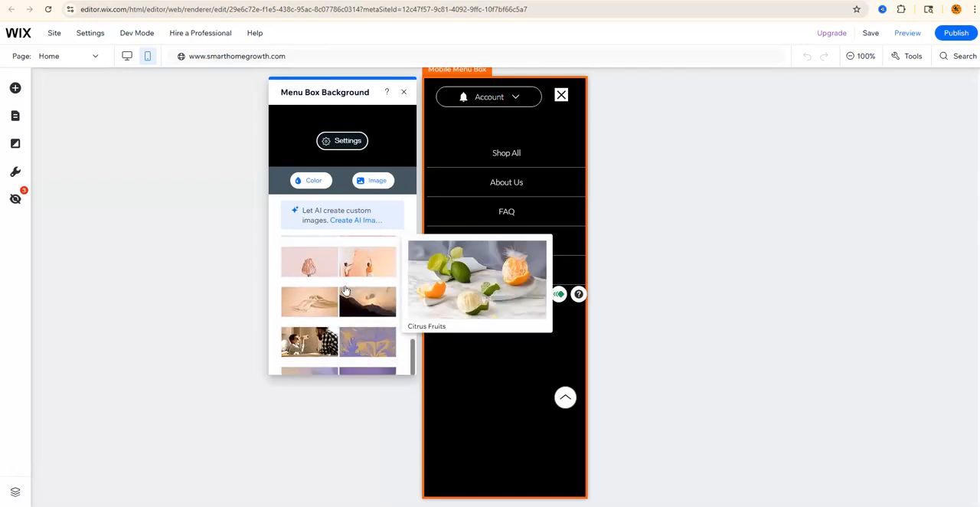
click(366, 303)
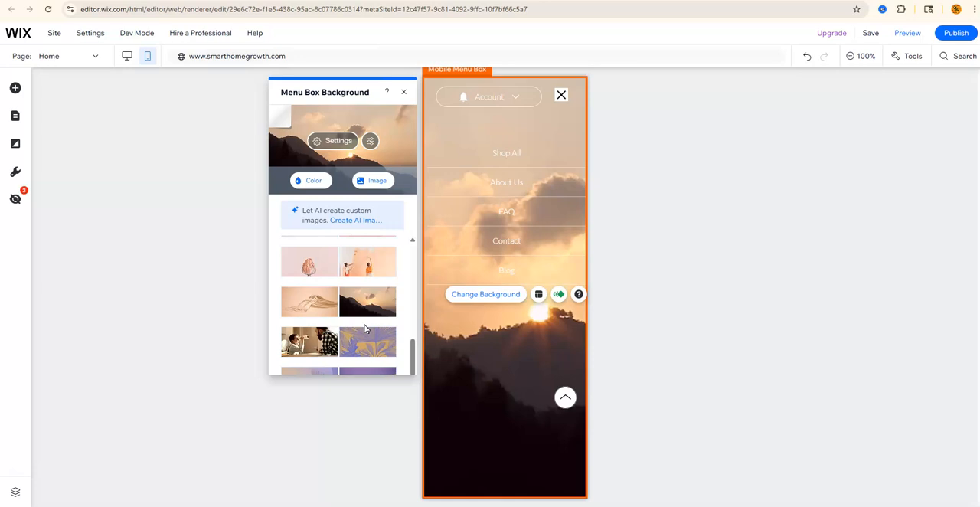
- Open the background image settings and set the color behind the image to black
click(339, 141)
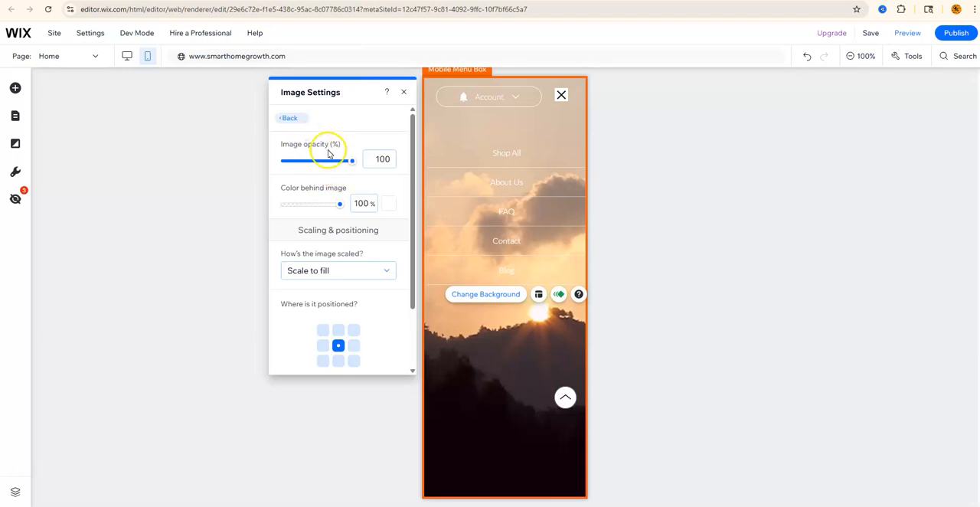
mouse_move(351, 160)
mouse_down()
mouse_move(305, 164)
mouse_move(354, 166)
mouse_up()
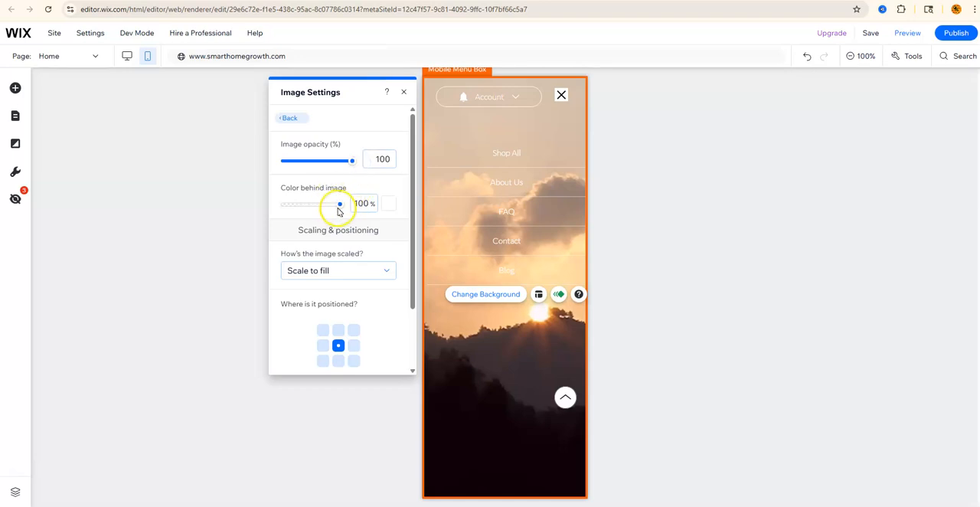
click(388, 204)
click(476, 402)
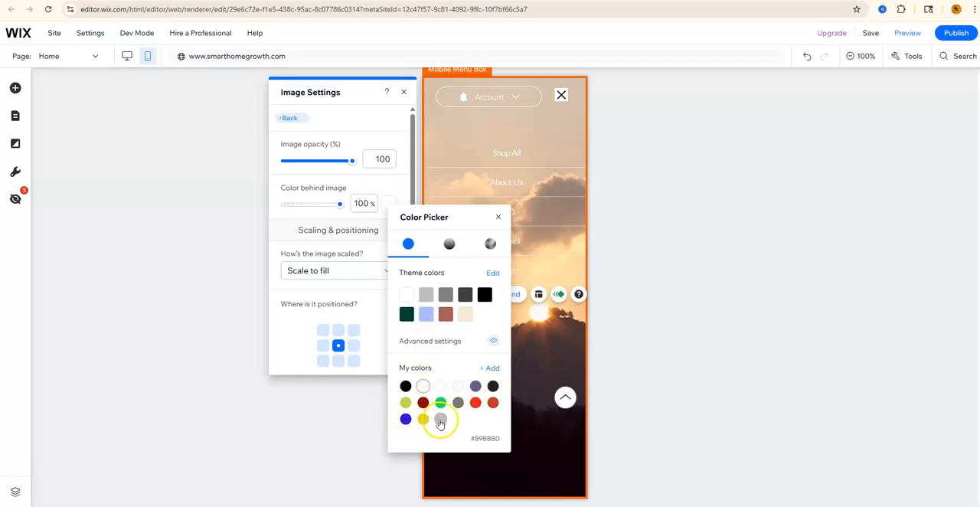
click(488, 370)
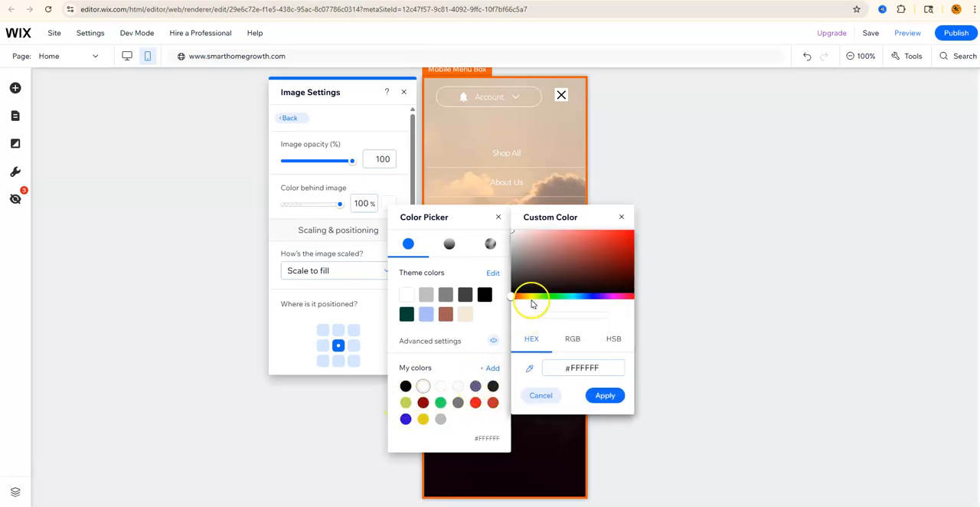
click(545, 297)
click(570, 292)
click(601, 296)
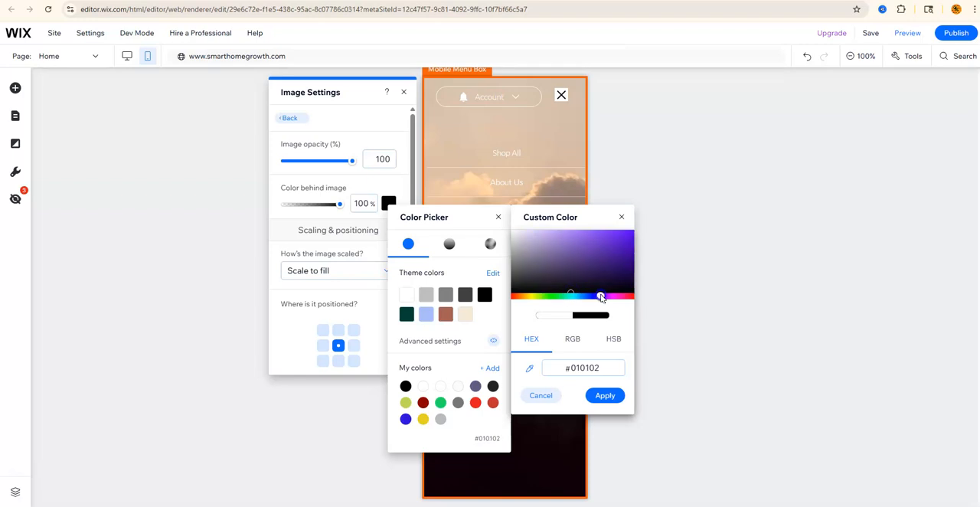
click(541, 398)
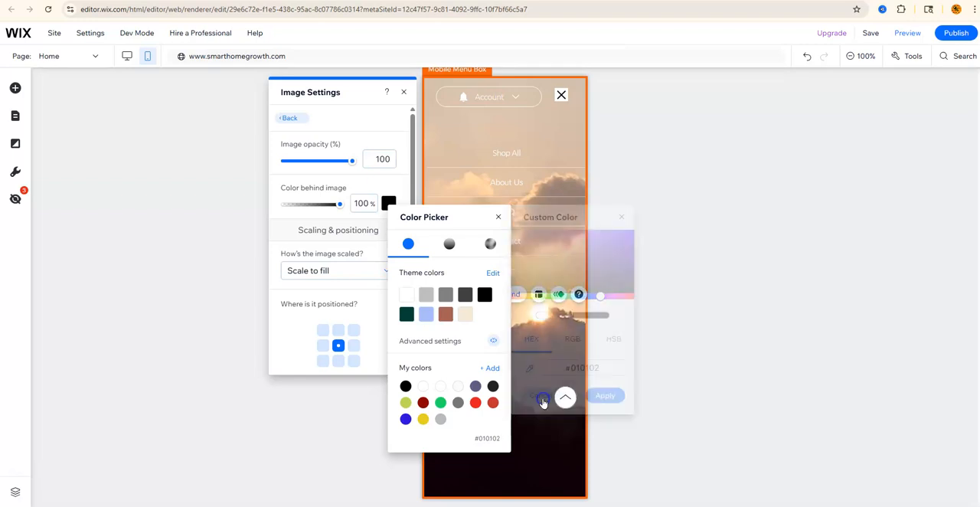
click(498, 217)
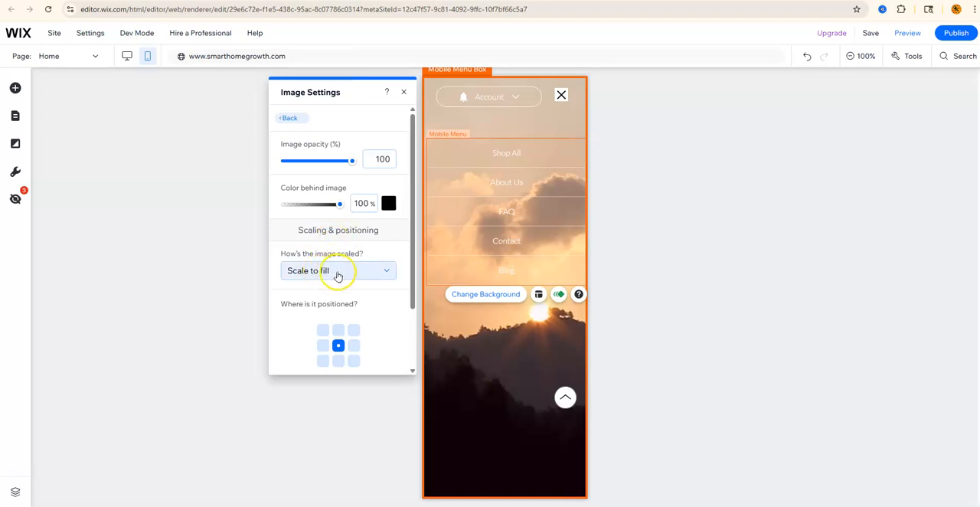
- Try several anchor positions for the background image and return it to the centre
drag(406, 245, 411, 264)
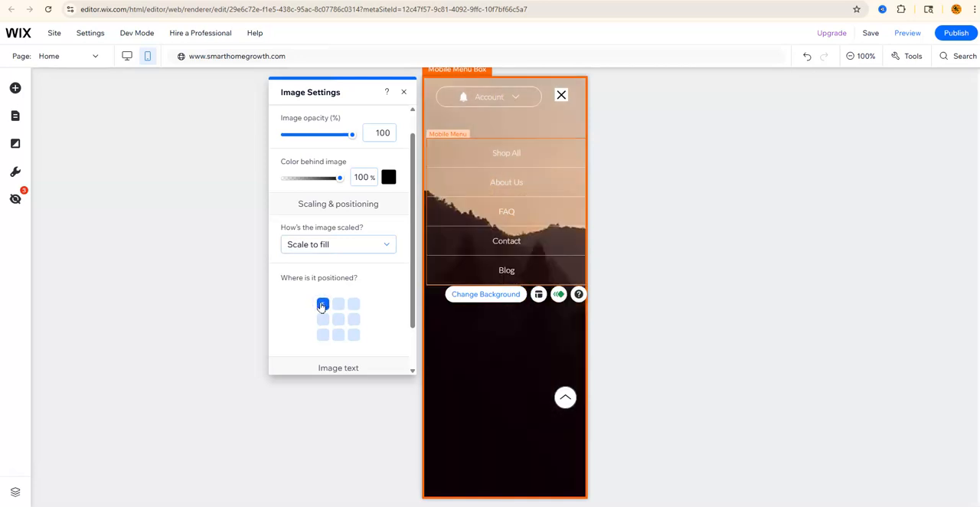
click(338, 304)
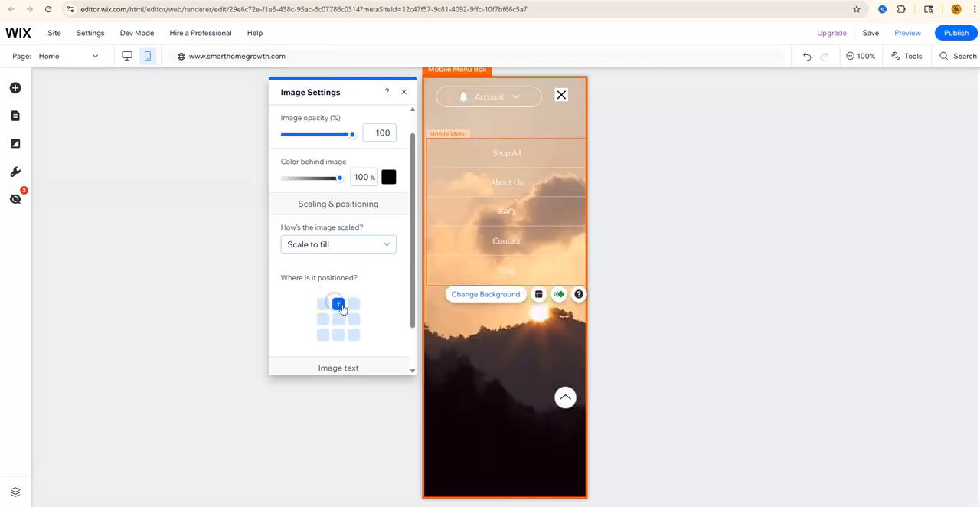
click(354, 305)
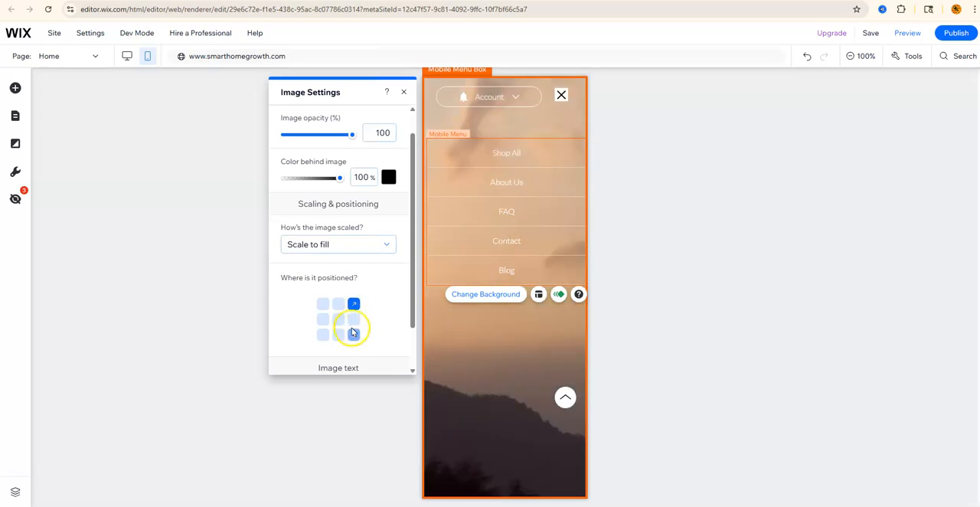
click(338, 320)
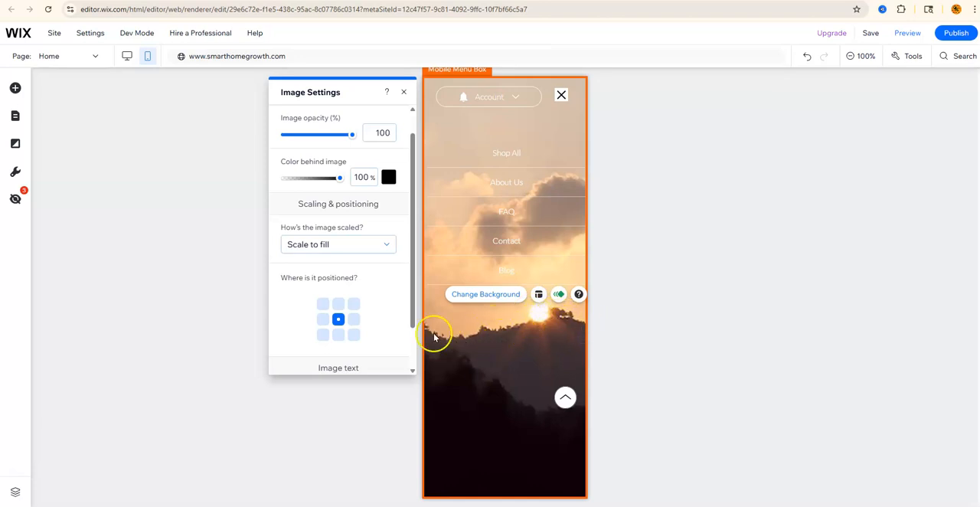
click(353, 335)
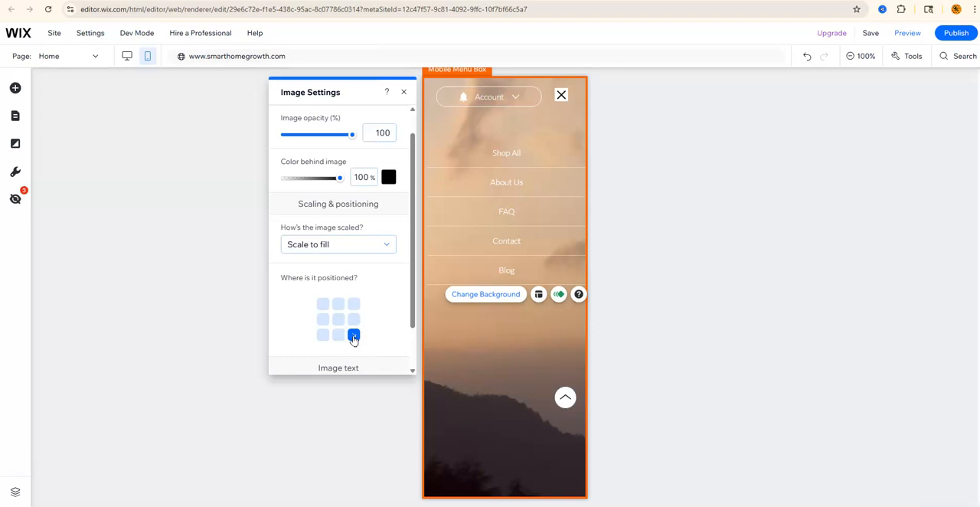
click(354, 320)
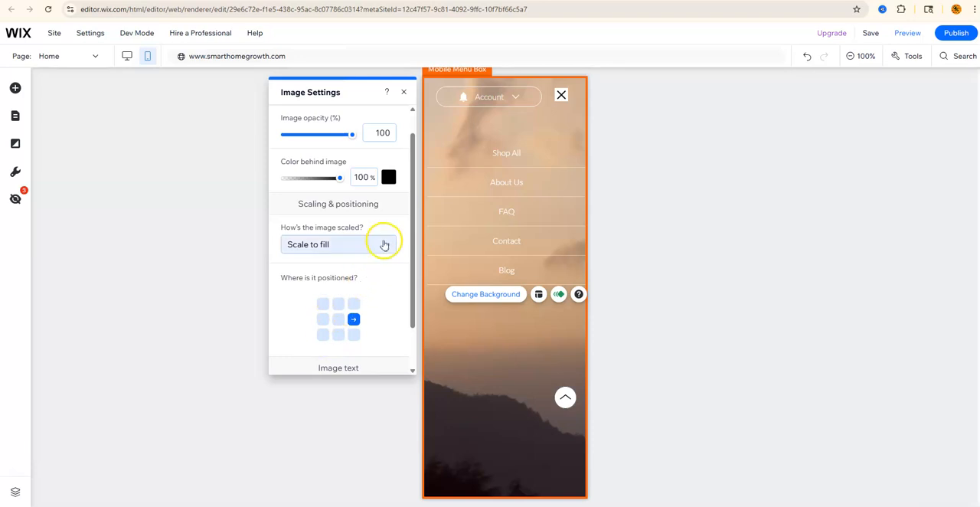
click(339, 320)
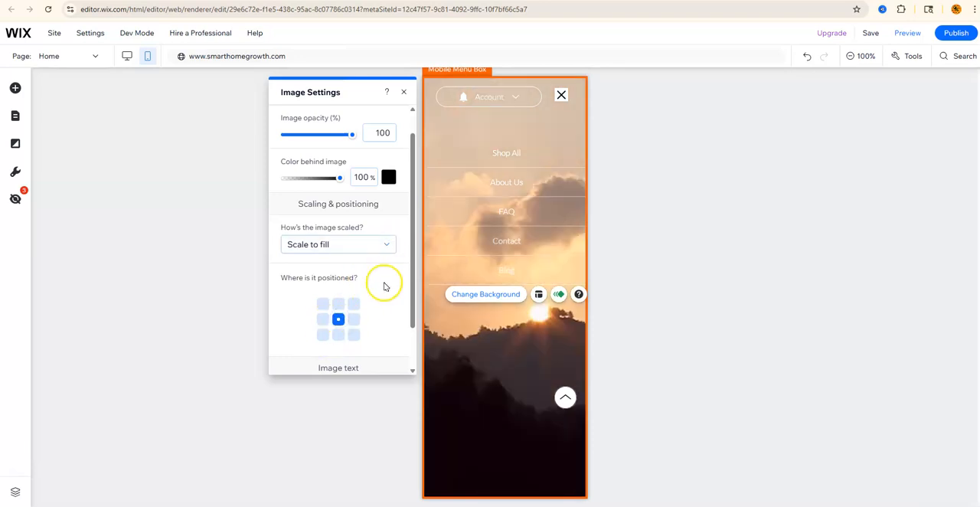
- Try Tile scaling at several anchor positions, then restore Scale to fill with centre position
click(384, 246)
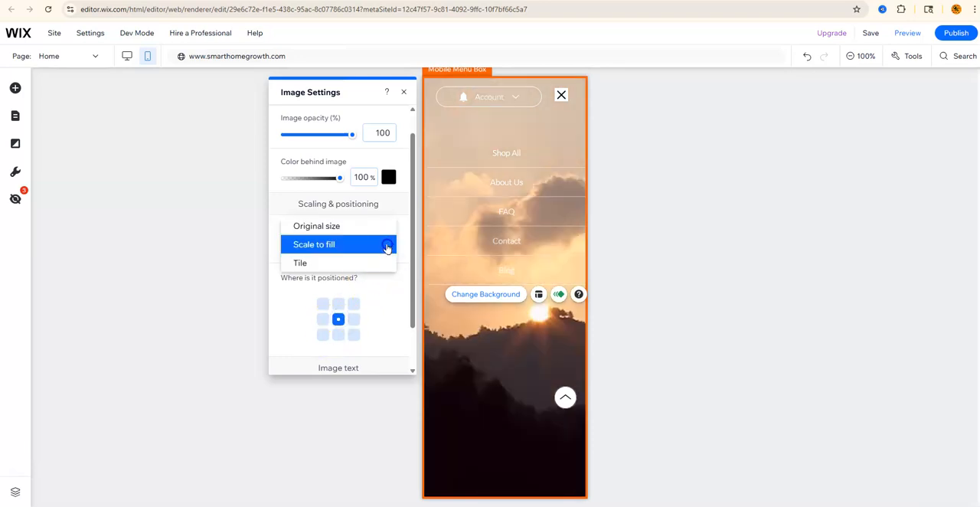
click(338, 263)
click(324, 320)
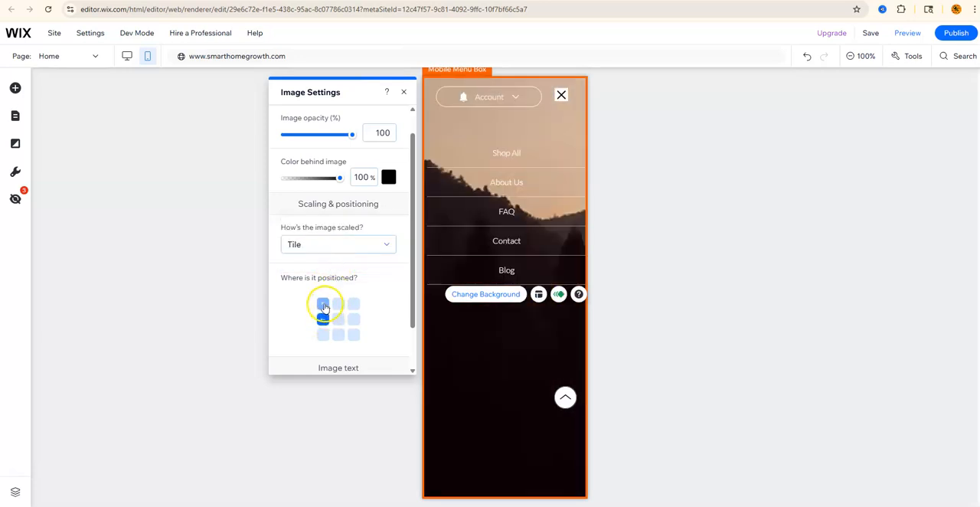
click(323, 304)
click(338, 305)
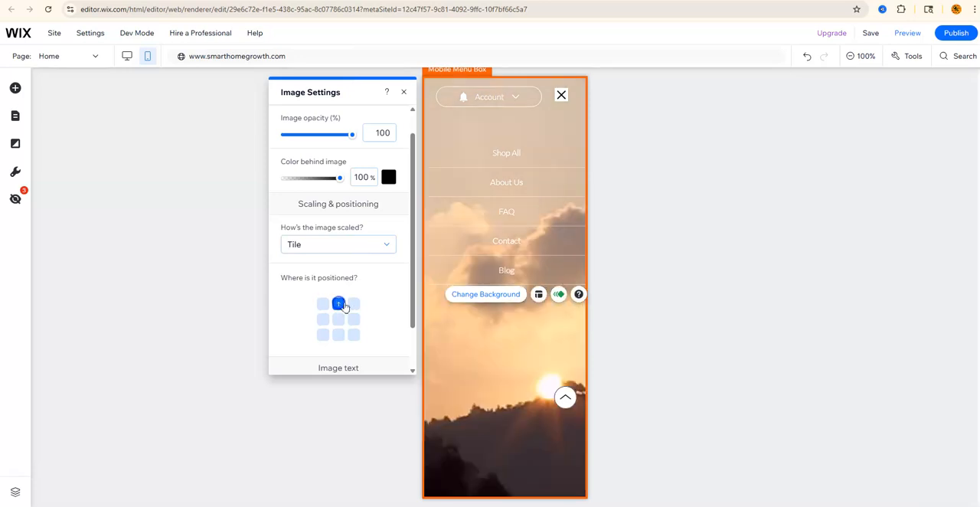
click(354, 305)
click(354, 319)
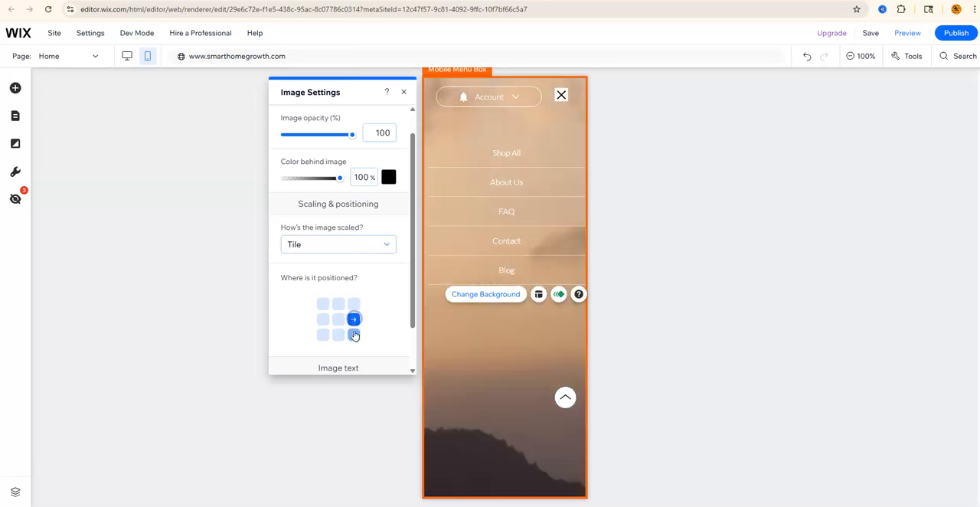
click(338, 319)
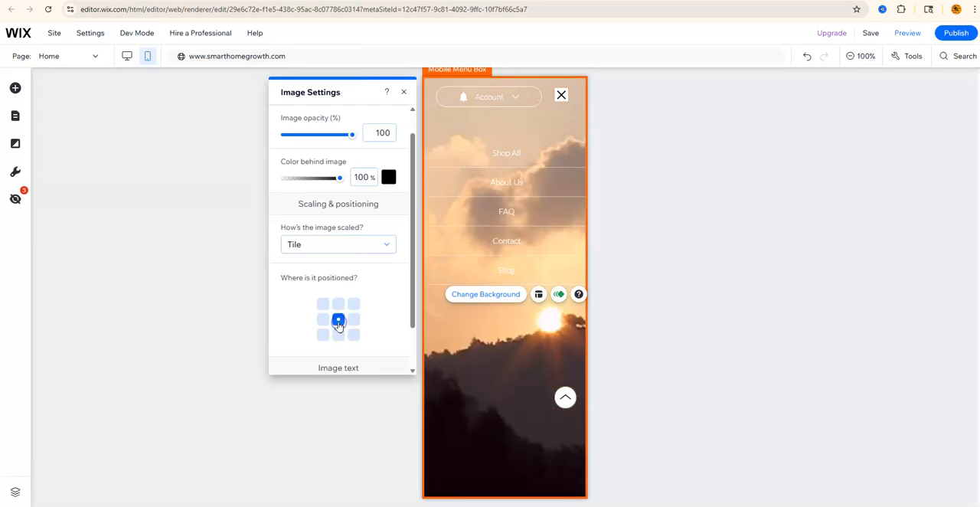
click(383, 245)
click(320, 225)
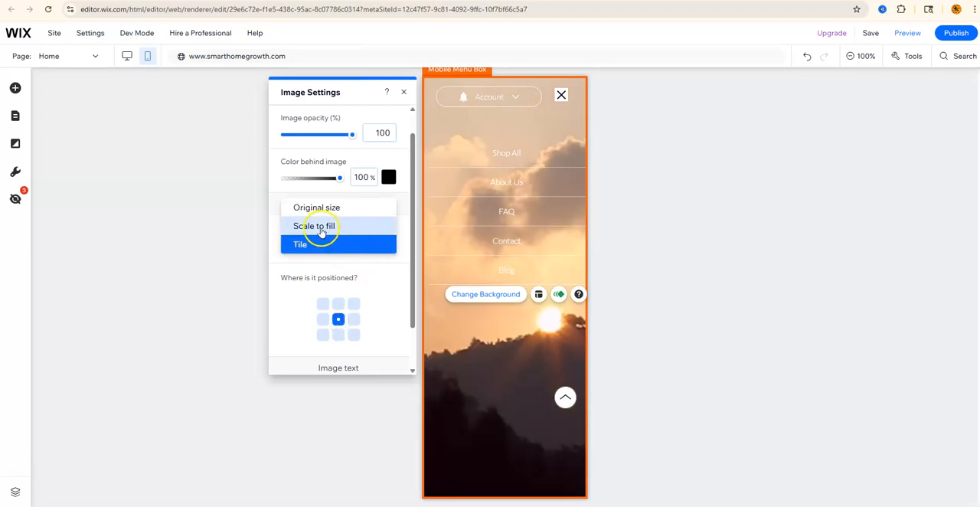
- Set the background image's alt text to Tech image and close the image settings
drag(409, 267, 413, 327)
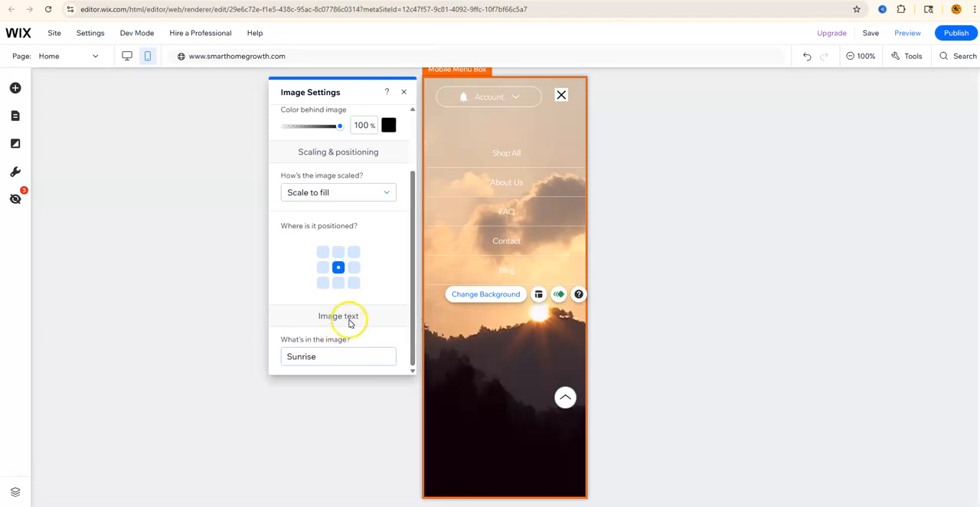
mouse_move(397, 342)
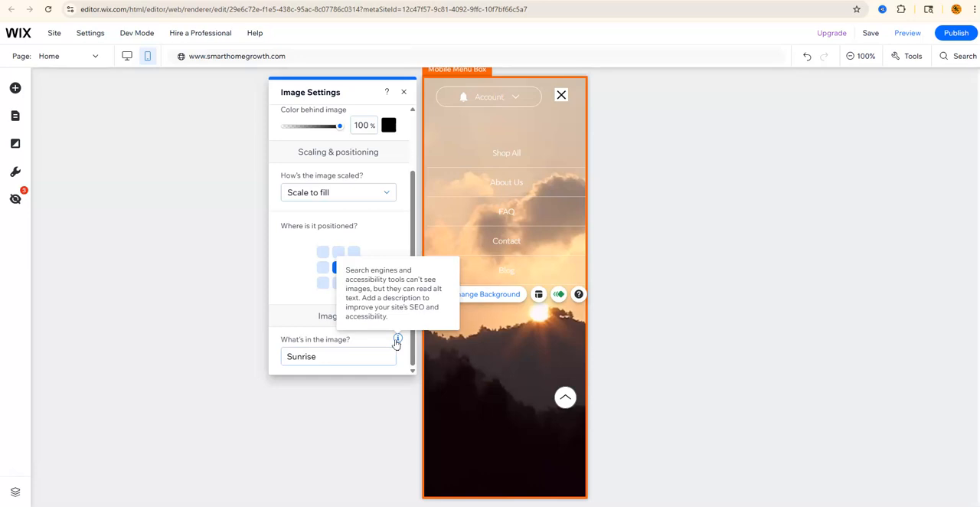
click(336, 357)
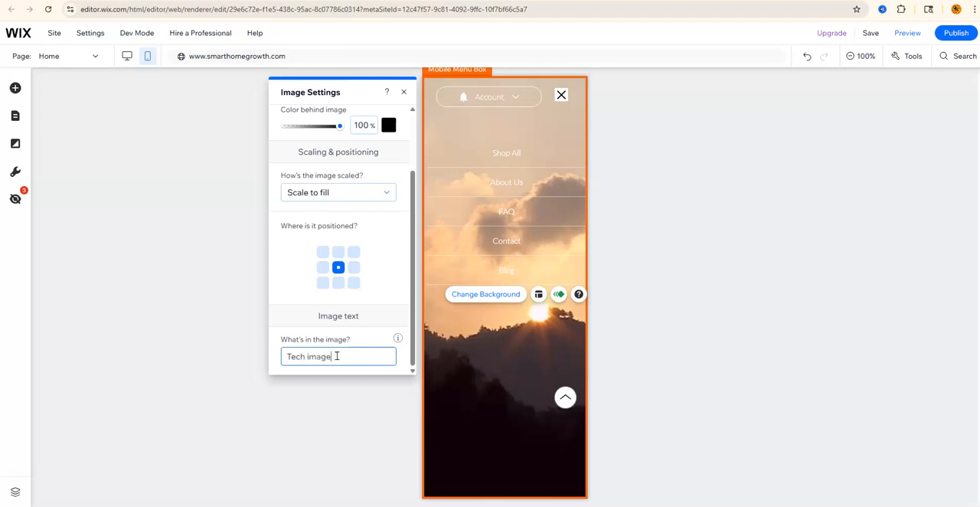
click(375, 340)
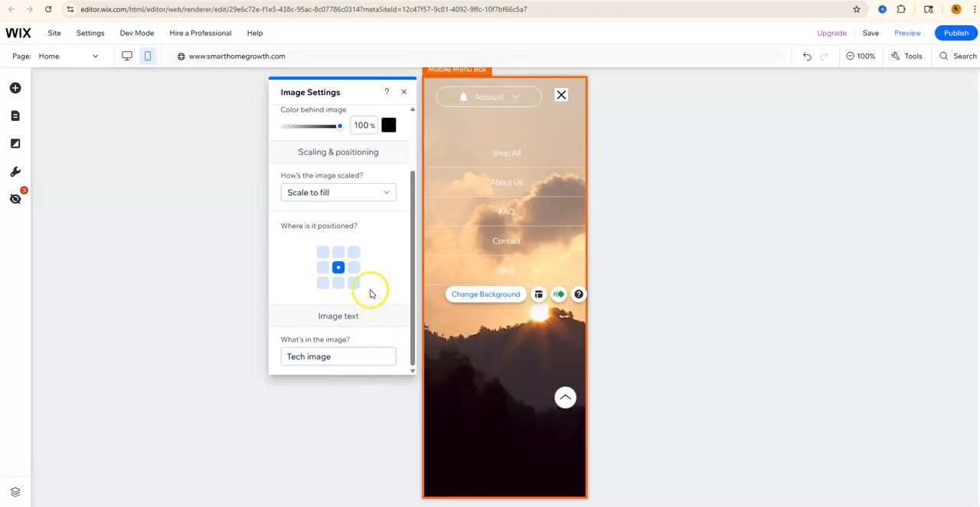
click(402, 94)
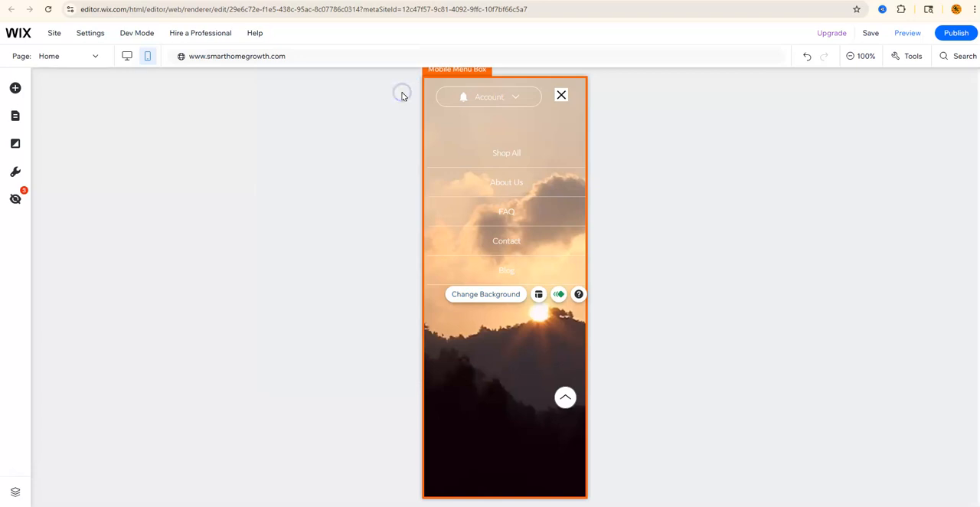
- Open the menu box background image picker and browse the Shutterstock, Unsplash, AI Image Creator and Media from Wix sources
click(485, 295)
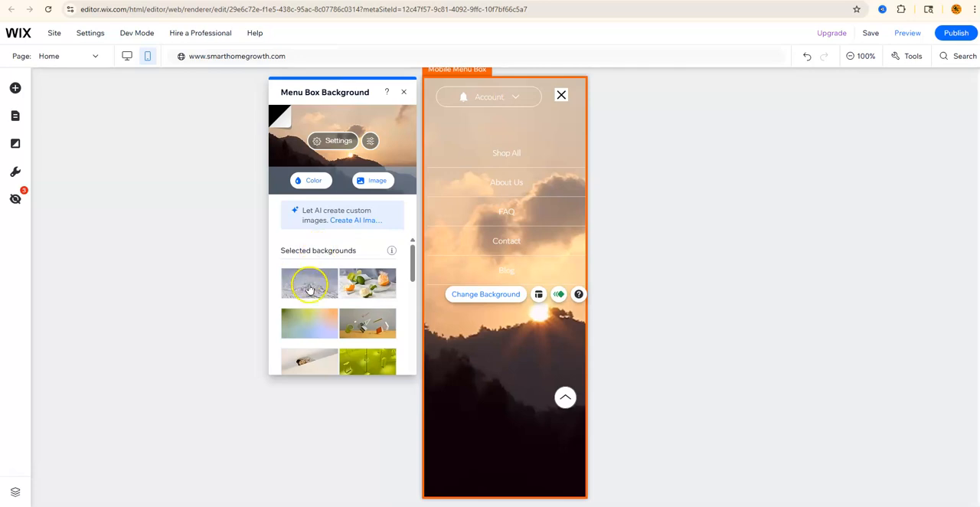
mouse_move(409, 256)
mouse_down()
mouse_move(408, 356)
mouse_move(414, 247)
mouse_up()
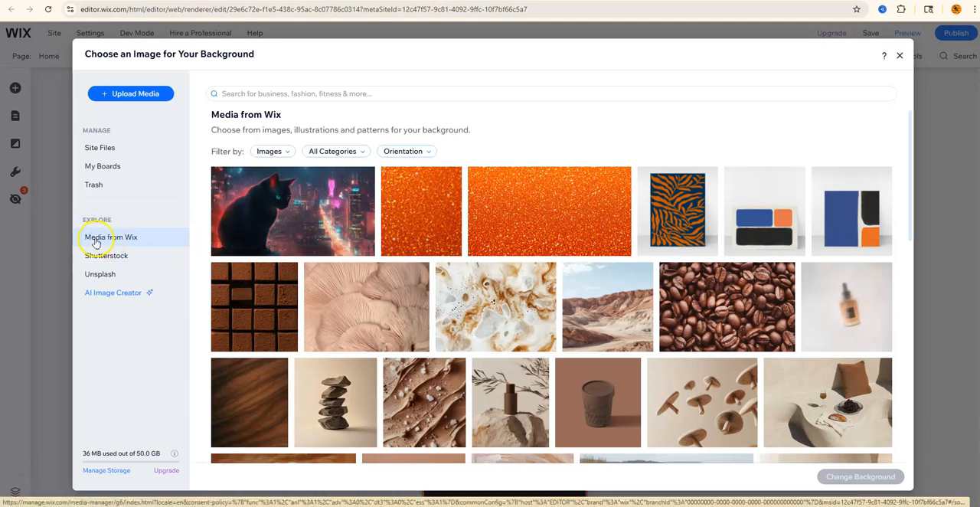
click(114, 257)
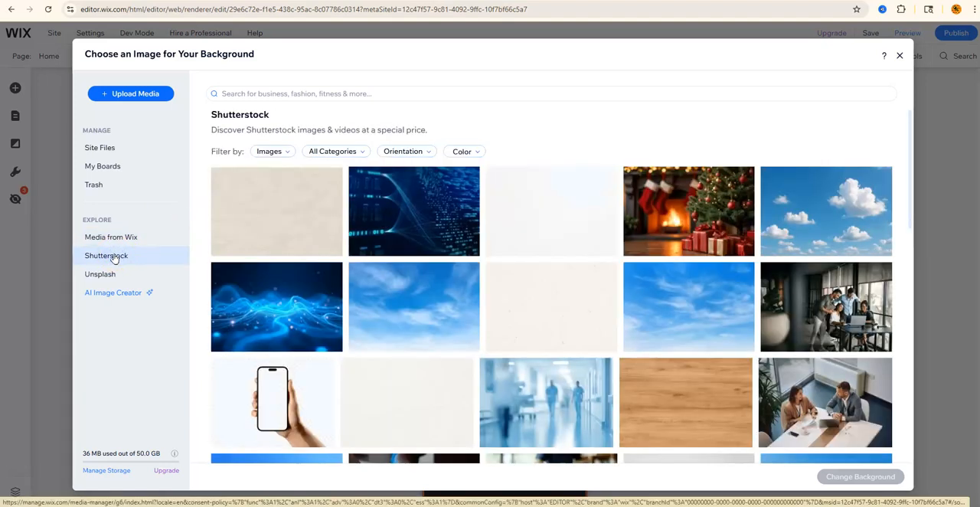
click(100, 275)
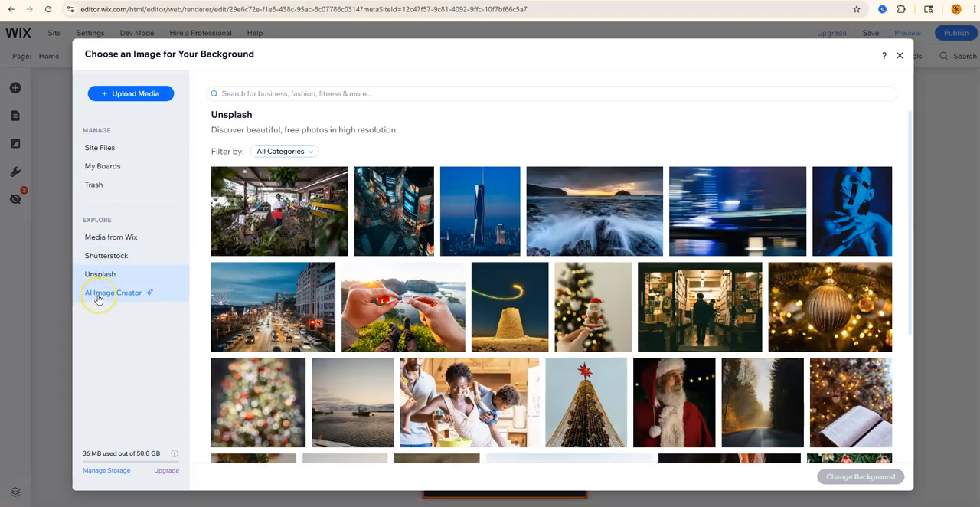
click(98, 297)
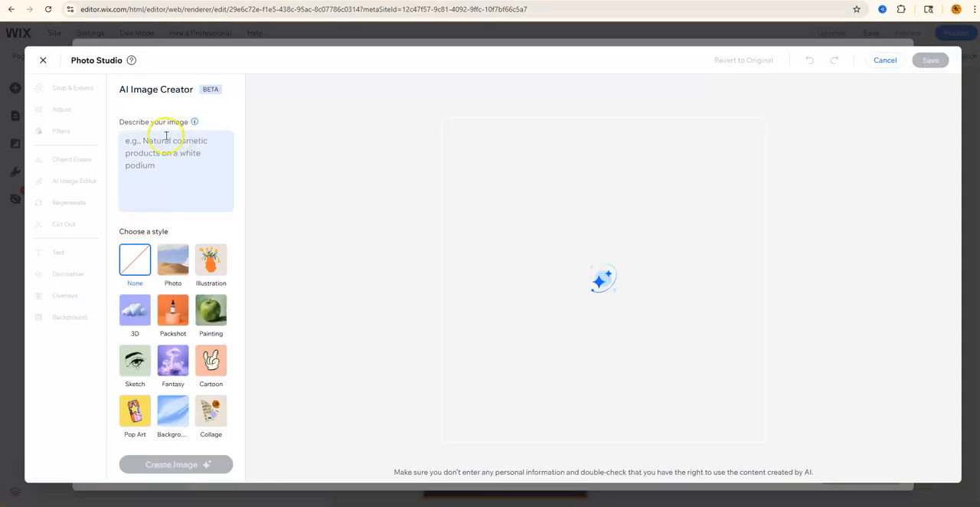
click(43, 60)
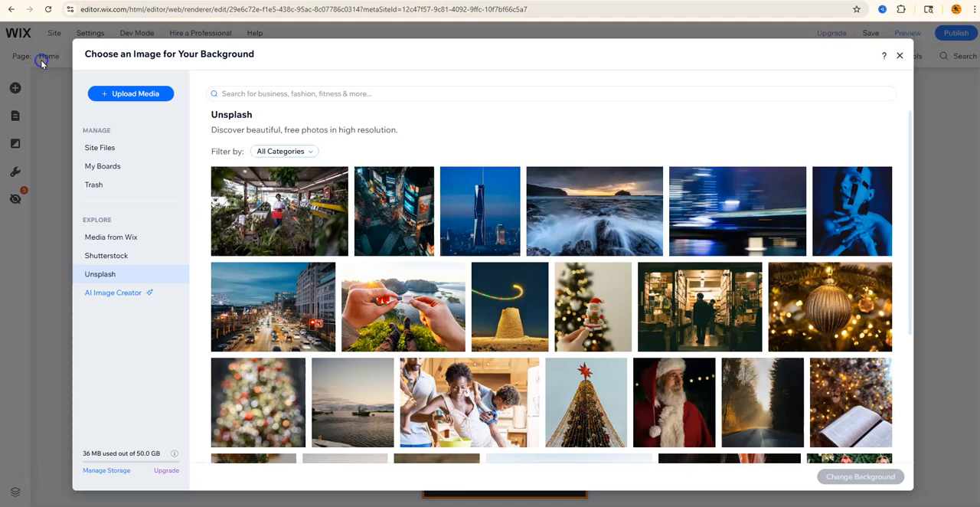
click(95, 169)
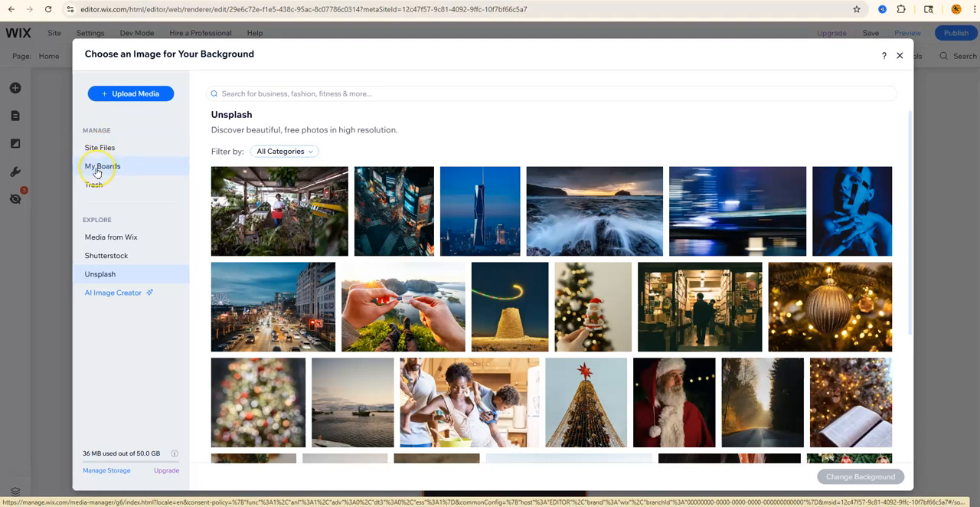
click(115, 242)
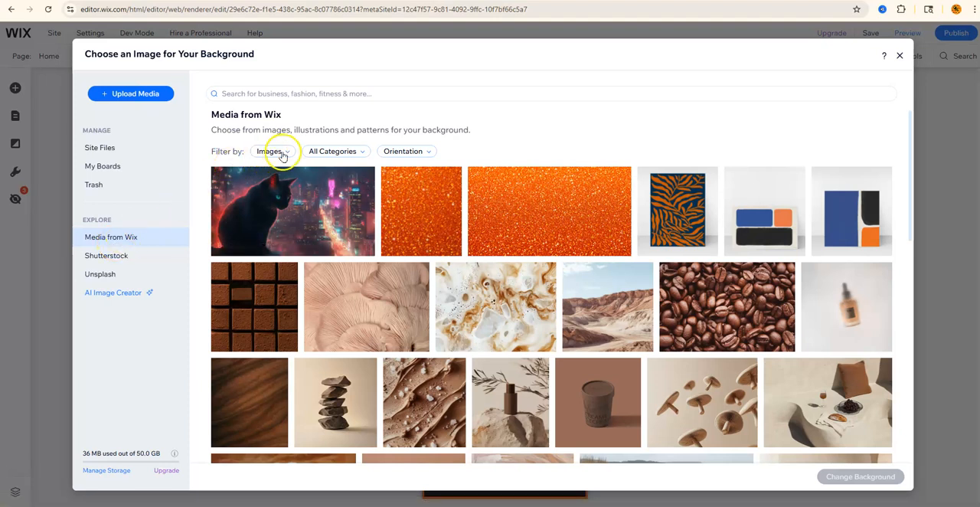
- Try the Media from Wix type filters Patterns, Textures and Illustrations, keeping All Categories
click(285, 153)
click(266, 206)
click(298, 157)
click(279, 223)
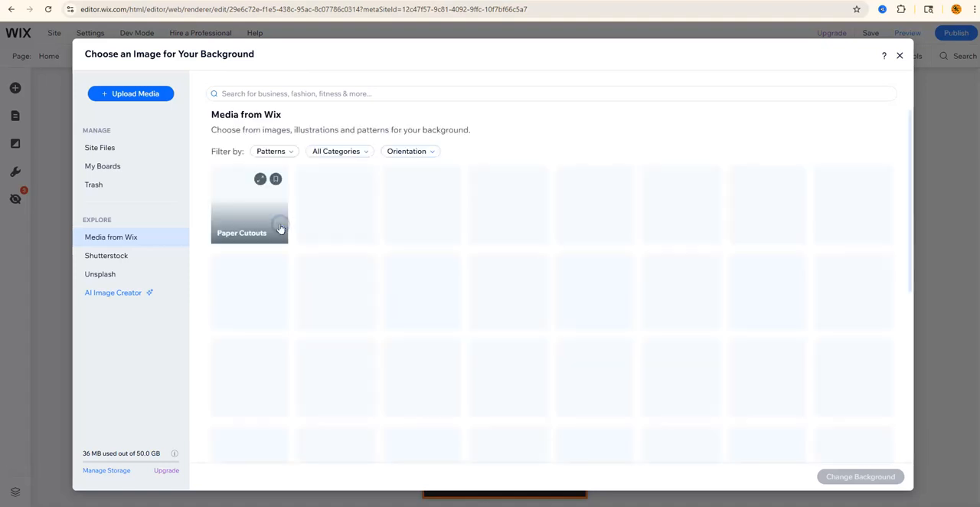
click(285, 153)
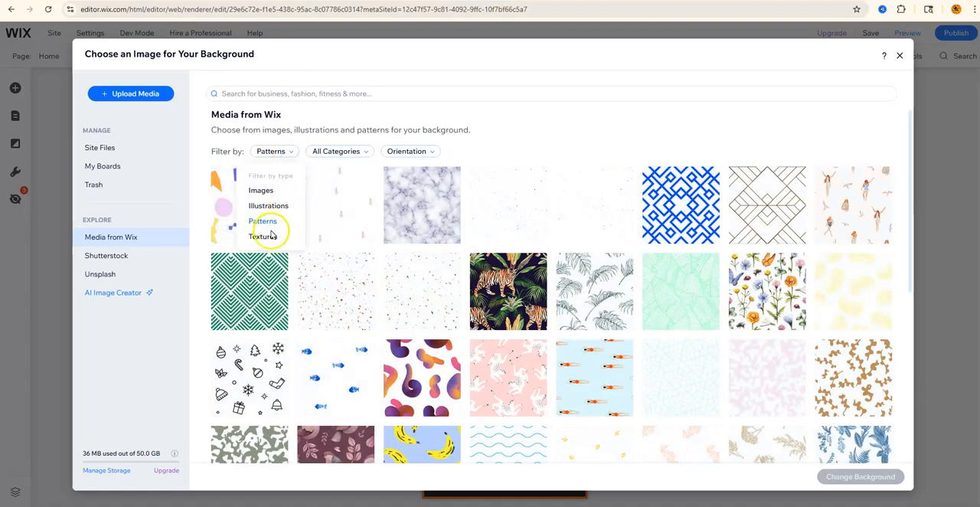
click(265, 237)
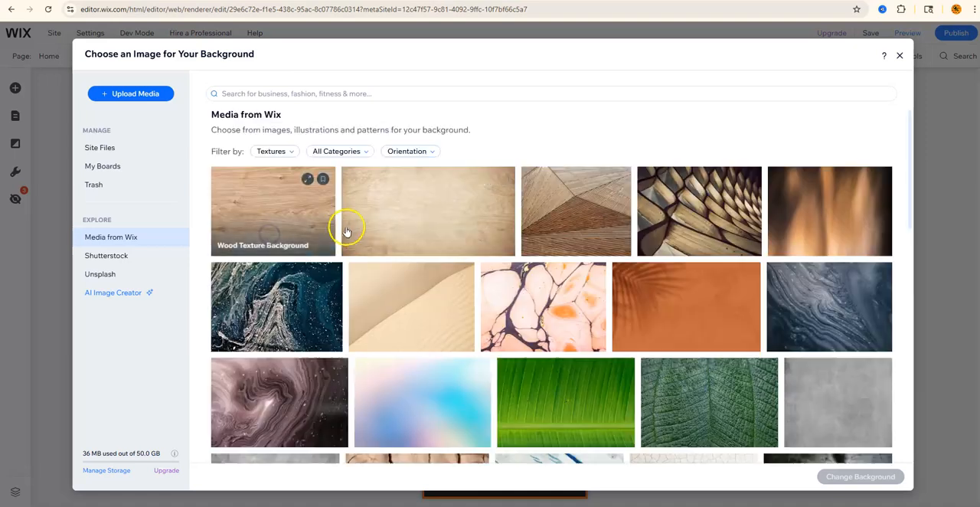
click(294, 156)
click(271, 213)
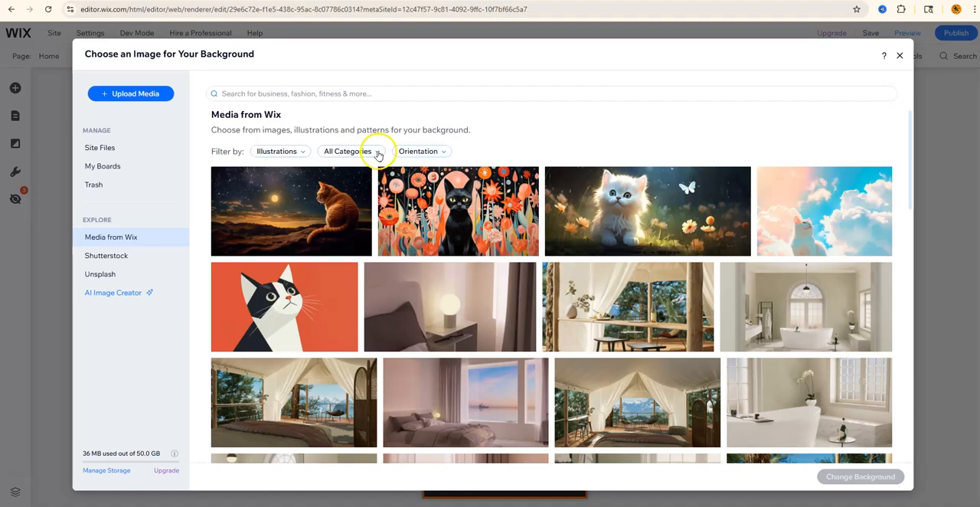
click(376, 152)
click(343, 193)
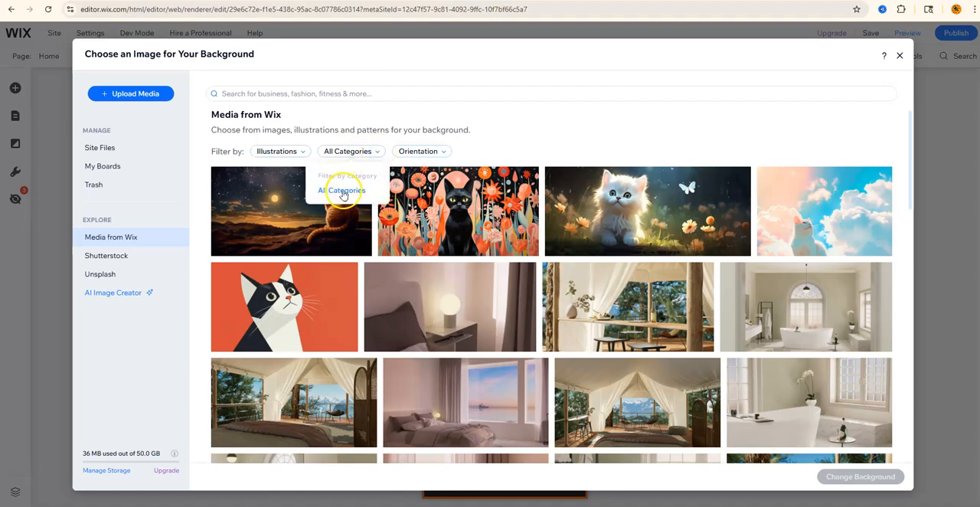
- Search the media library for Tech product
click(358, 92)
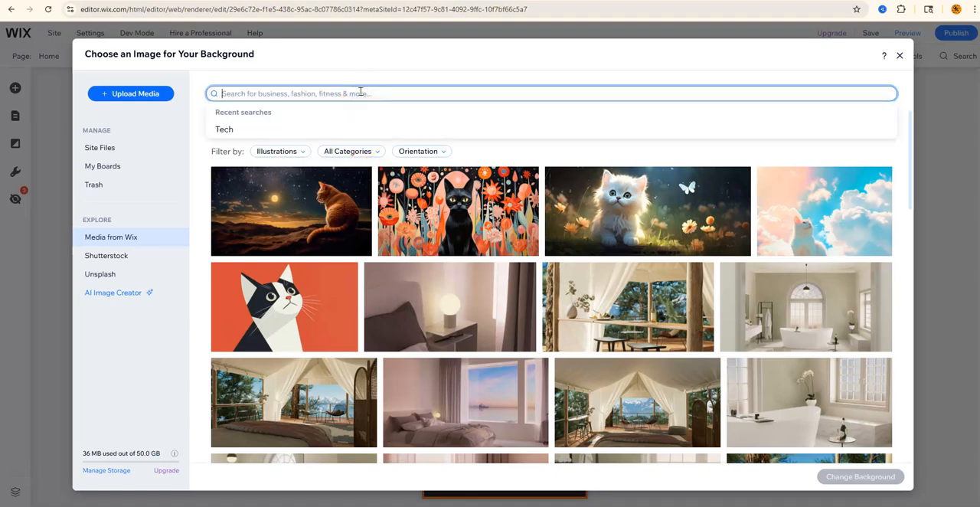
text(Te)
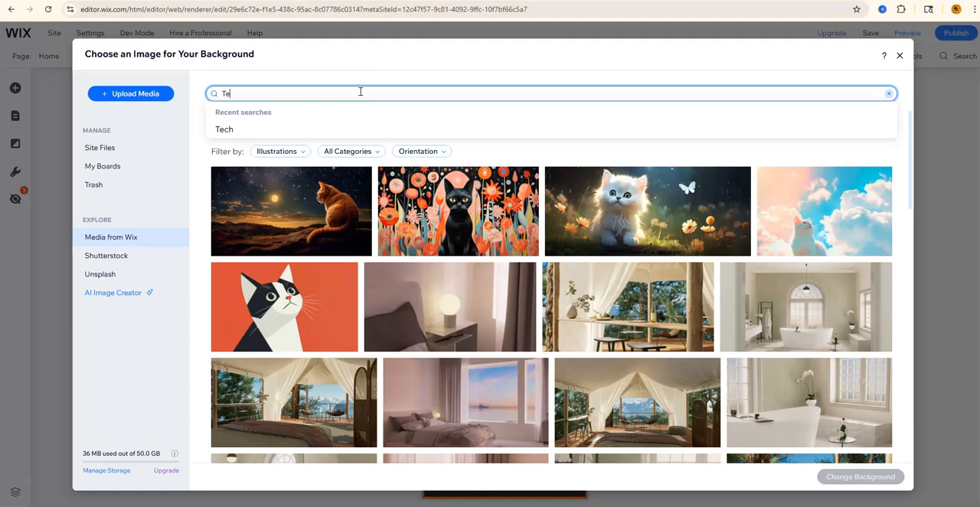
text(ch)
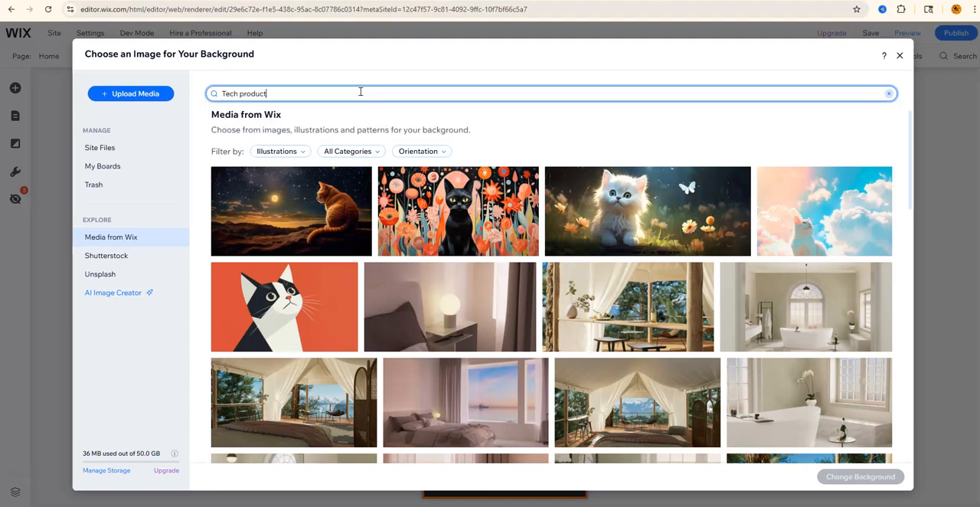
text( product)
key(Return)
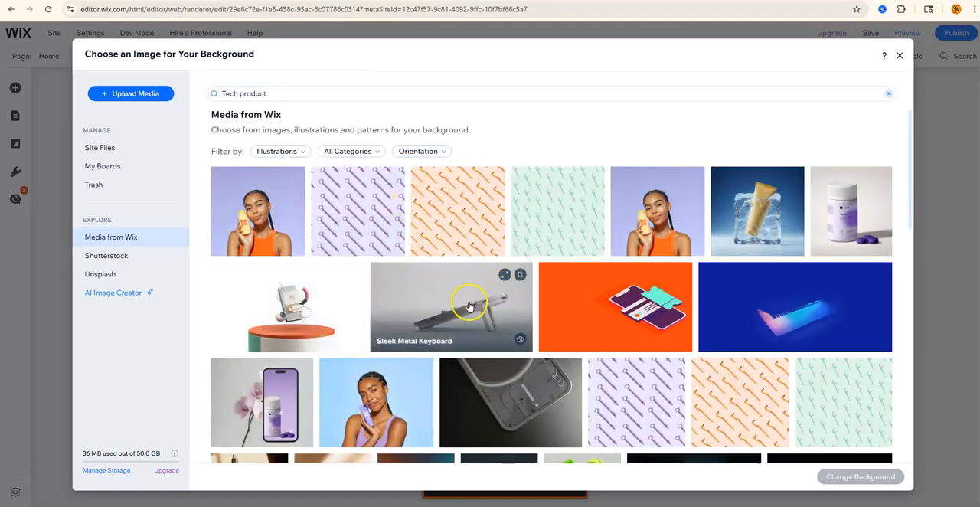
- Filter the search results by orientation, trying Horizontal and settling on Vertical
scroll(613, 295, down, 4)
scroll(612, 295, down, 2)
scroll(612, 296, up, 5)
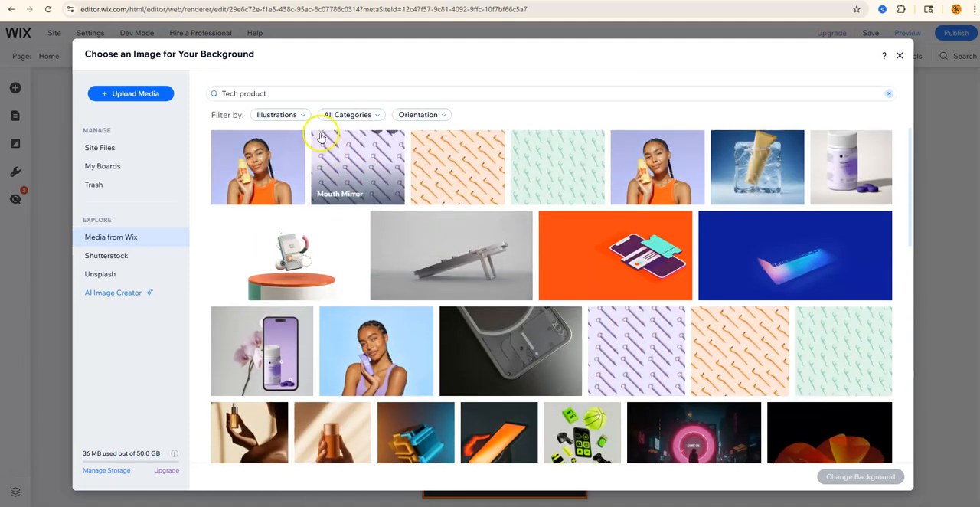
click(441, 115)
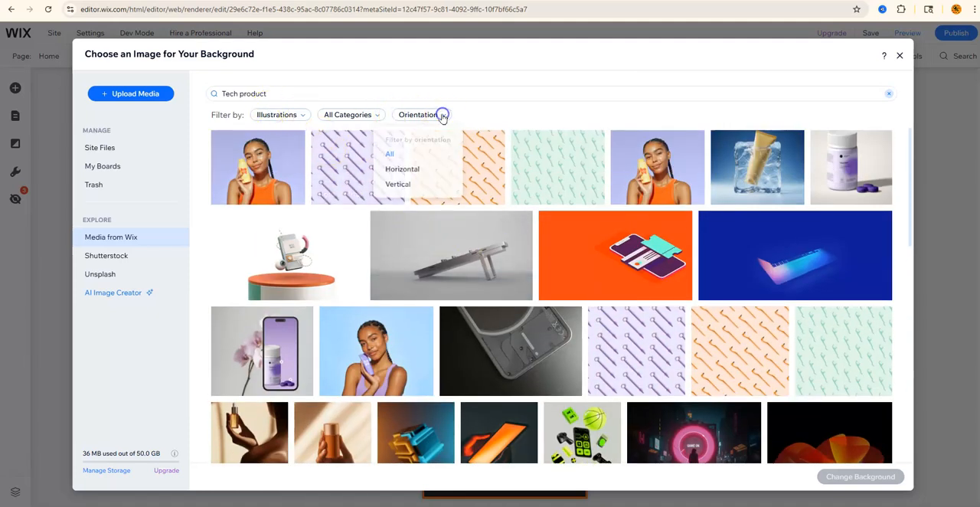
click(404, 175)
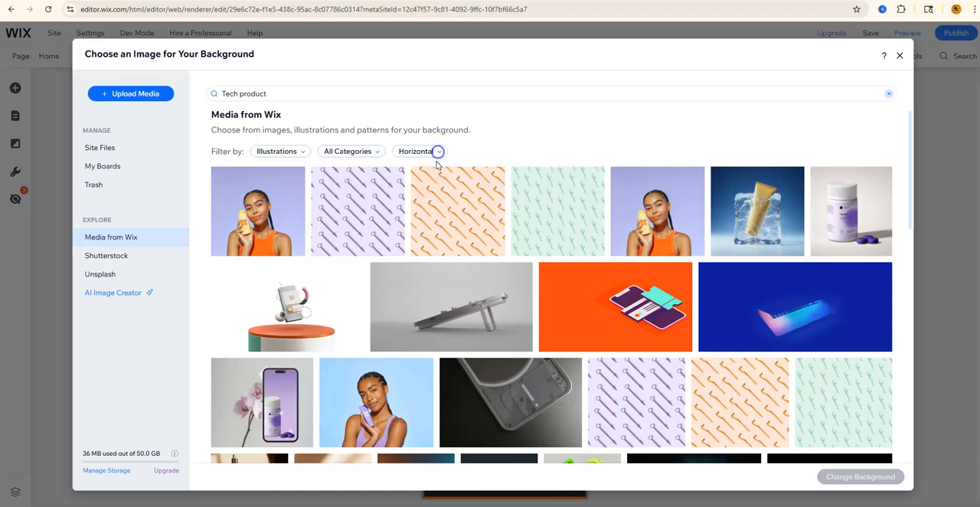
click(437, 152)
click(396, 221)
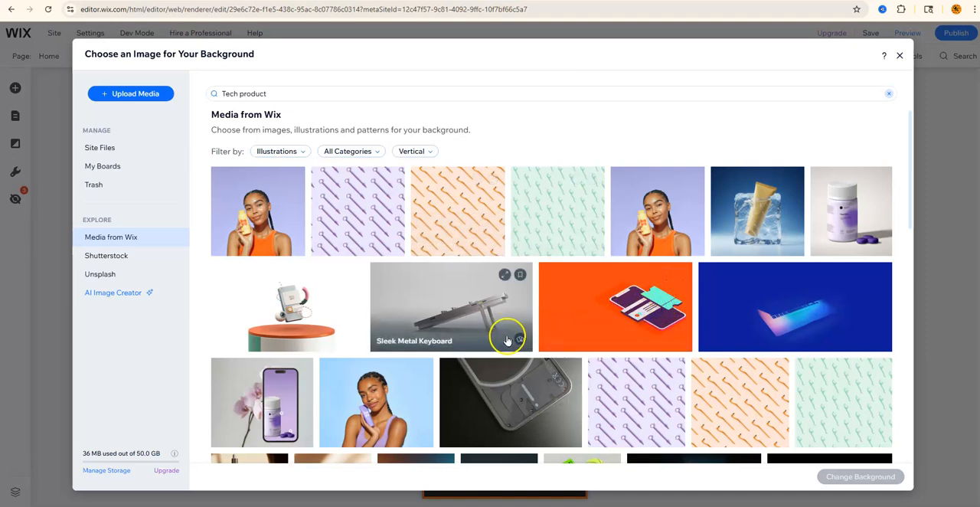
- Select the Phone Displaying Supplement image and preview it full size
scroll(508, 339, down, 2)
click(270, 310)
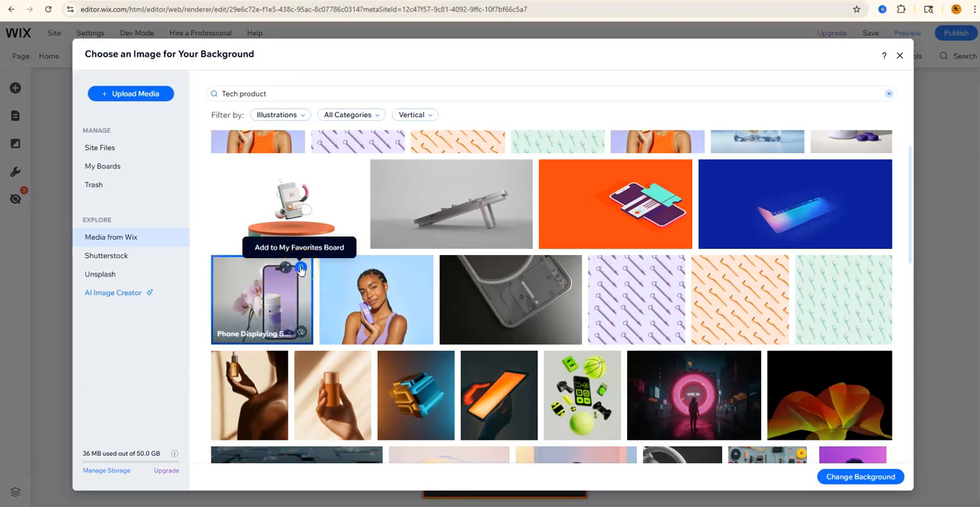
click(284, 269)
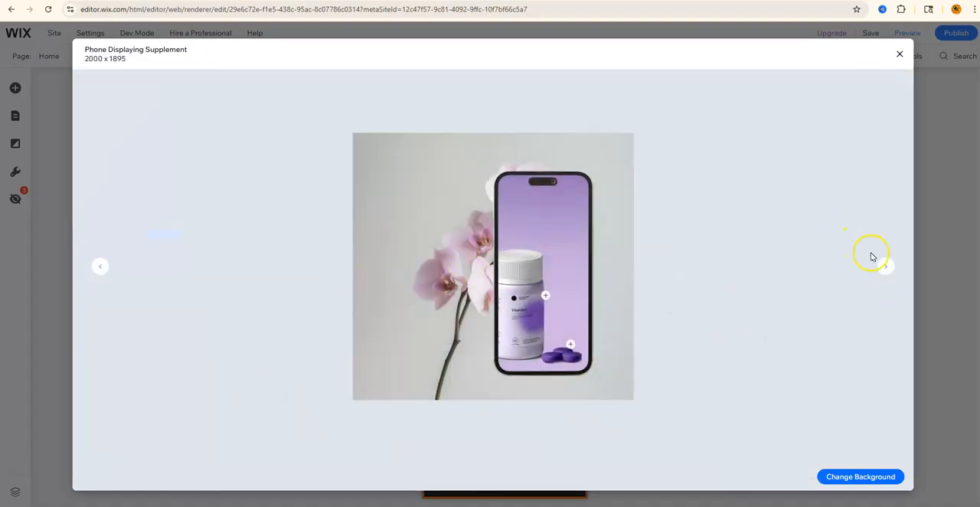
click(899, 55)
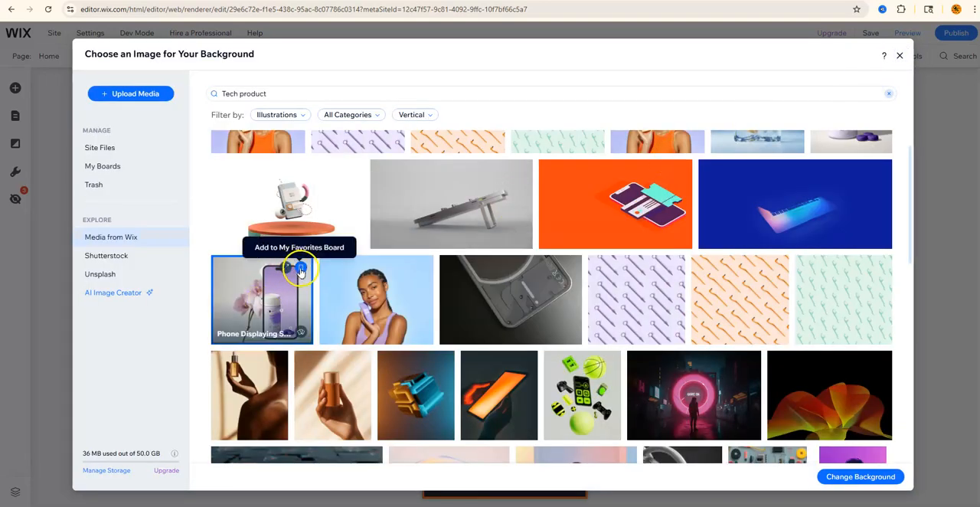
- Add the Phone Displaying Supplement image to My Favorites and show its related images
click(300, 270)
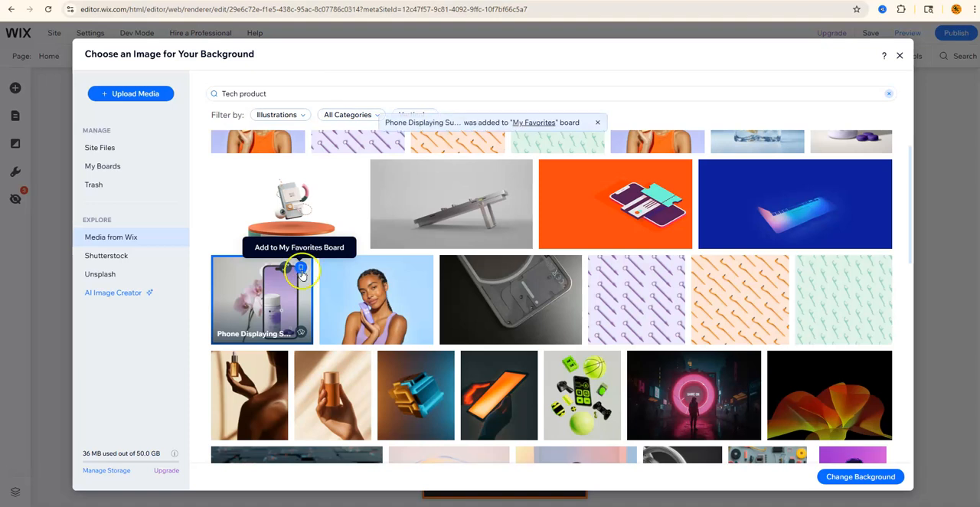
click(303, 335)
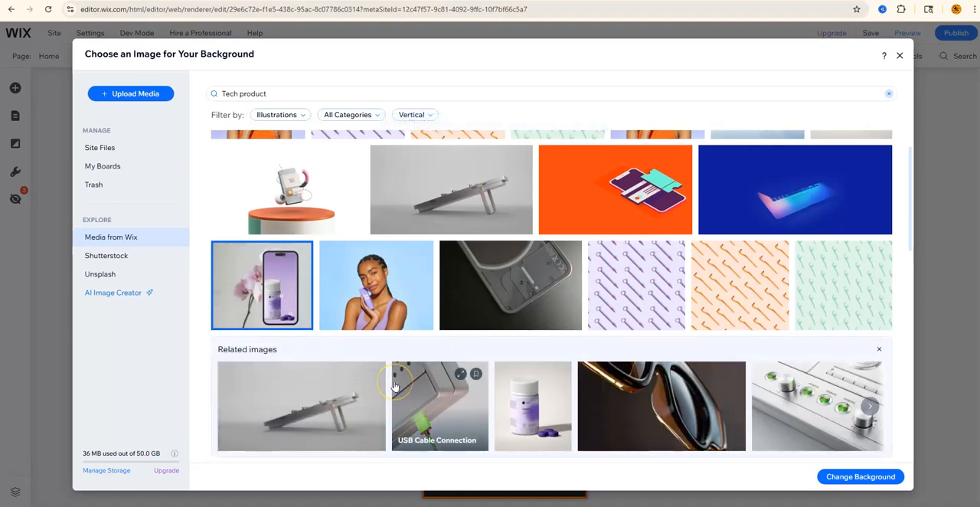
scroll(394, 386, down, 3)
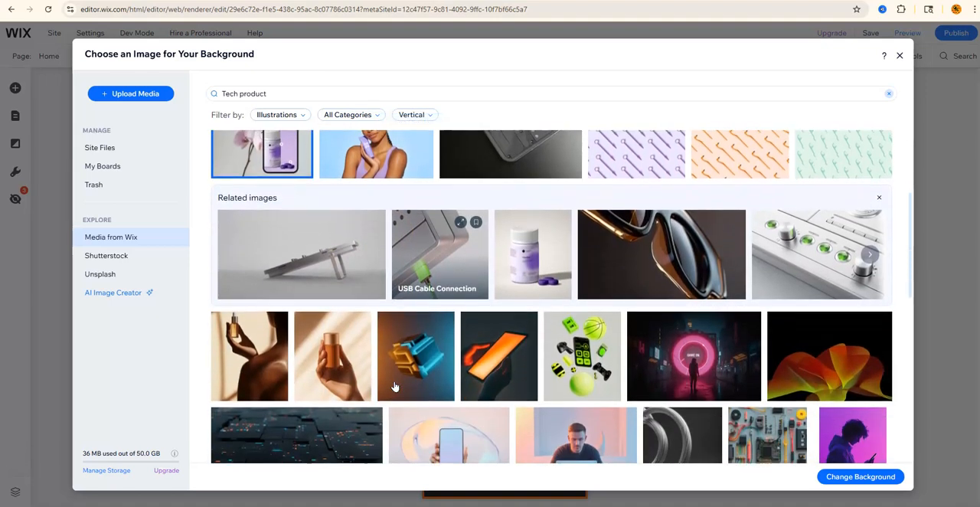
scroll(394, 386, up, 3)
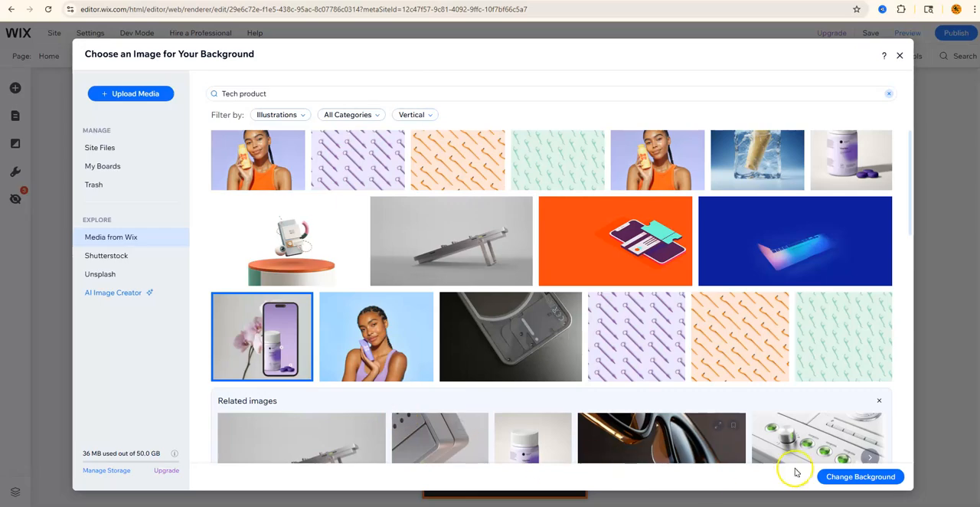
- Apply the selected image as the menu box background and review its image settings
click(859, 478)
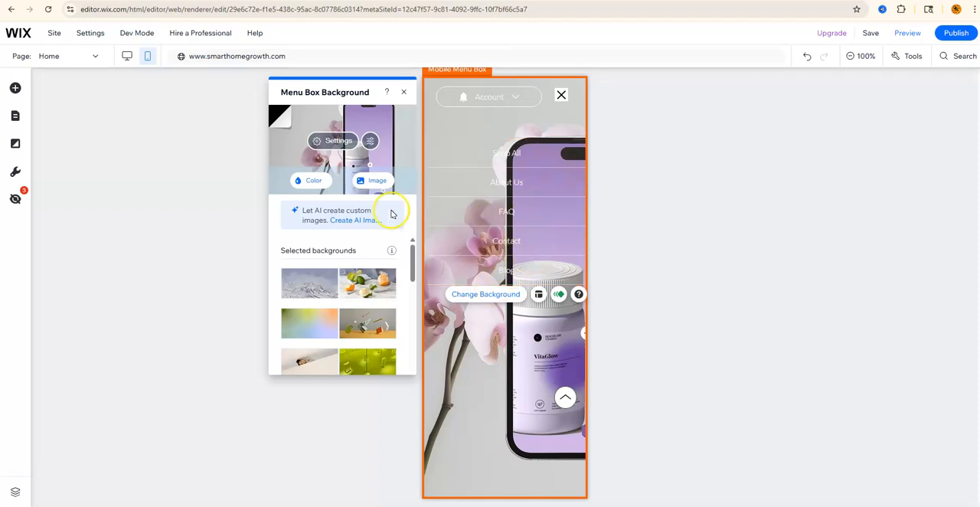
click(337, 143)
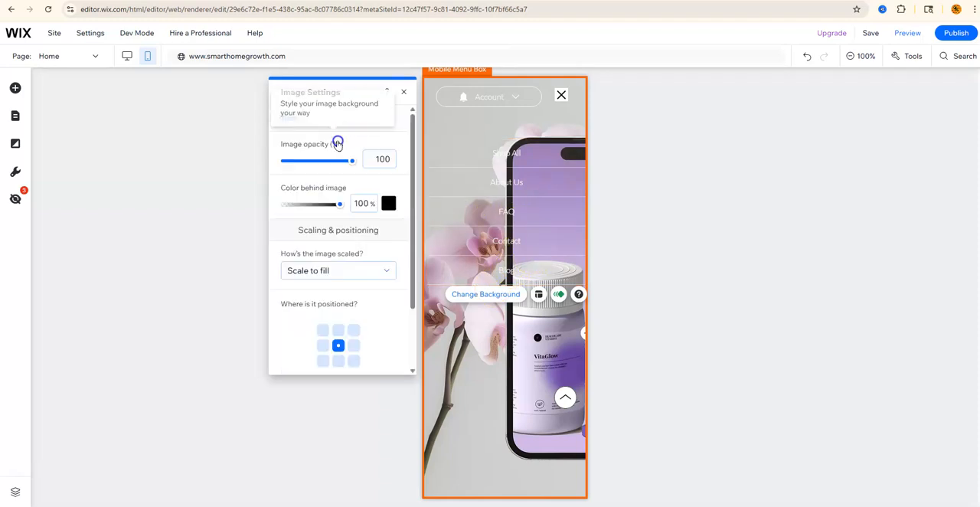
click(405, 93)
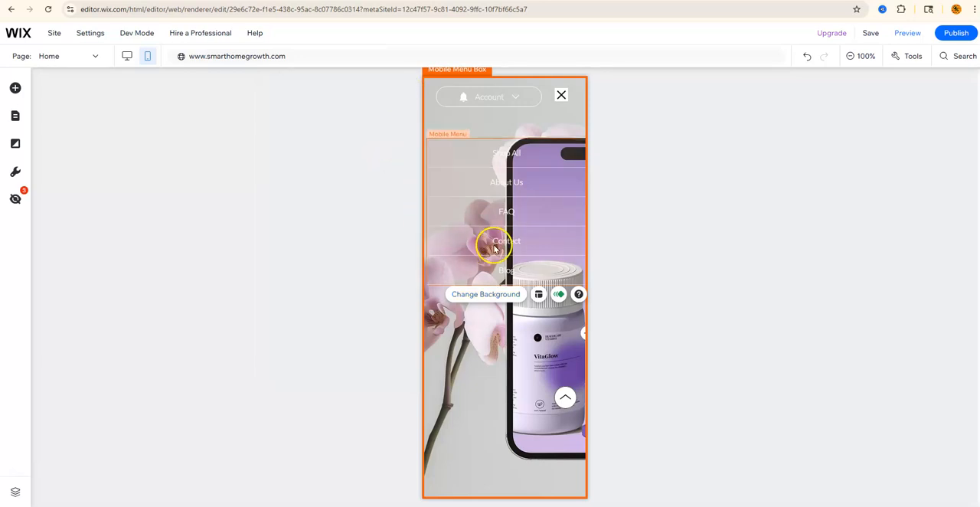
- Open the menu box background image in Photo Studio and look over its Adjust settings
click(494, 297)
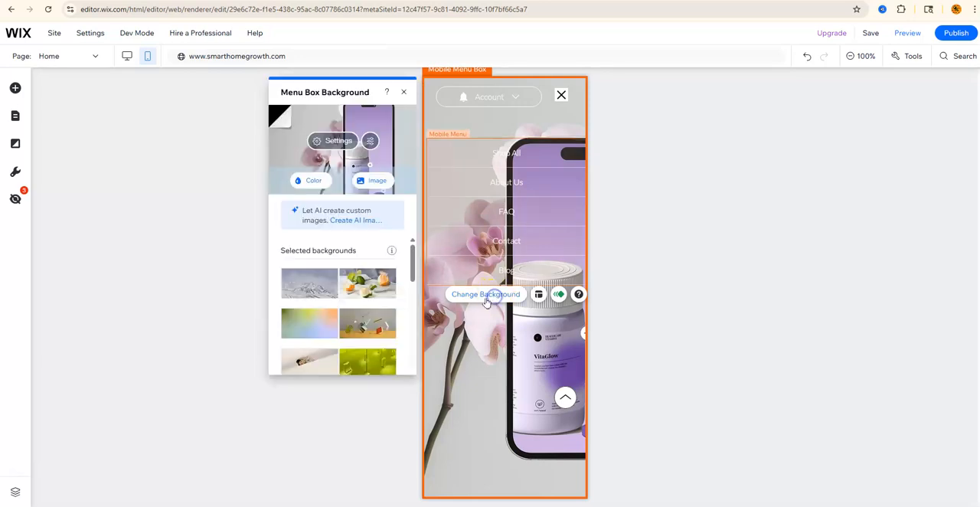
click(371, 142)
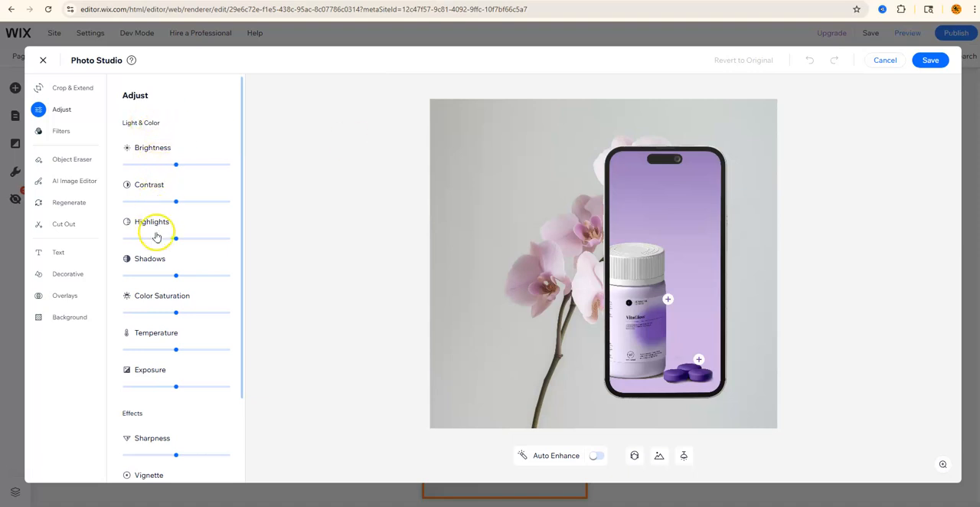
scroll(162, 370, down, 3)
scroll(162, 369, up, 3)
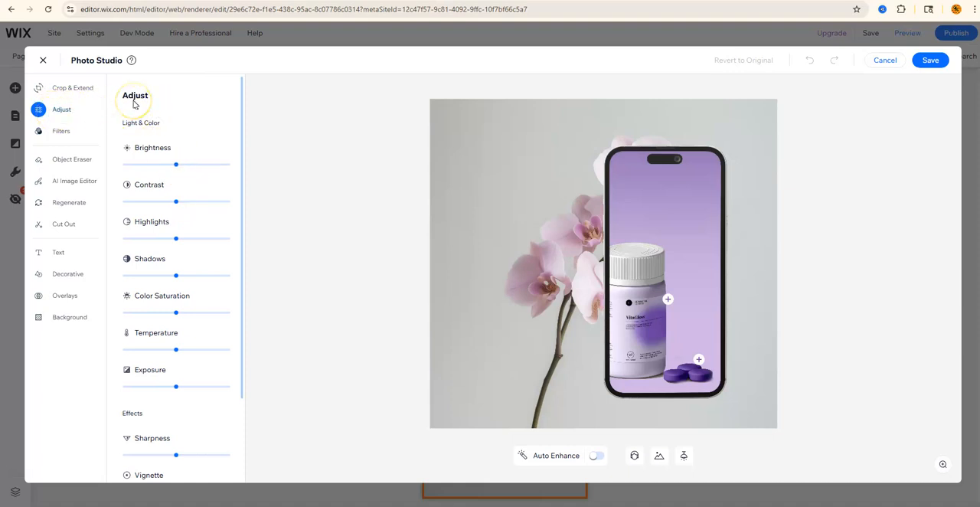
- Try the Tropical, Crisp, Black & White, Sandy and Moody color filters, returning the image to Original
click(54, 135)
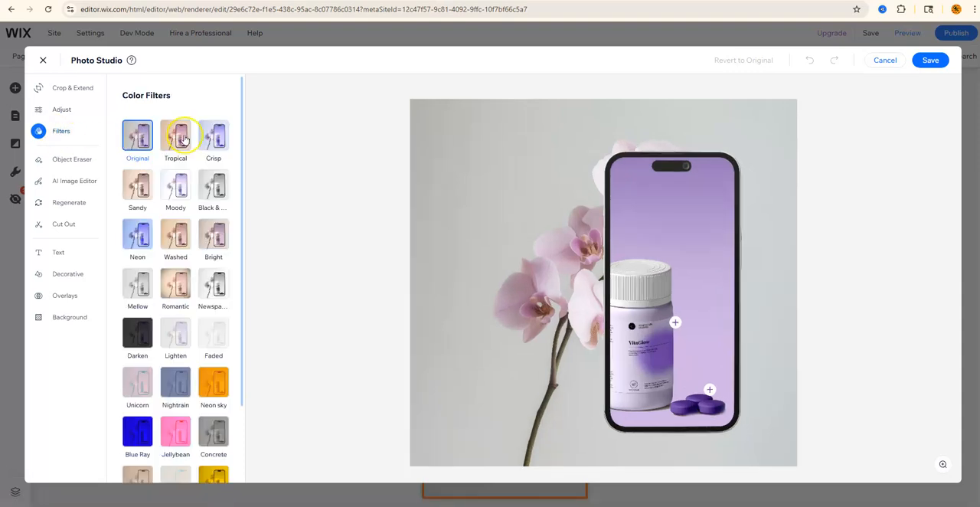
click(184, 138)
click(217, 141)
click(215, 189)
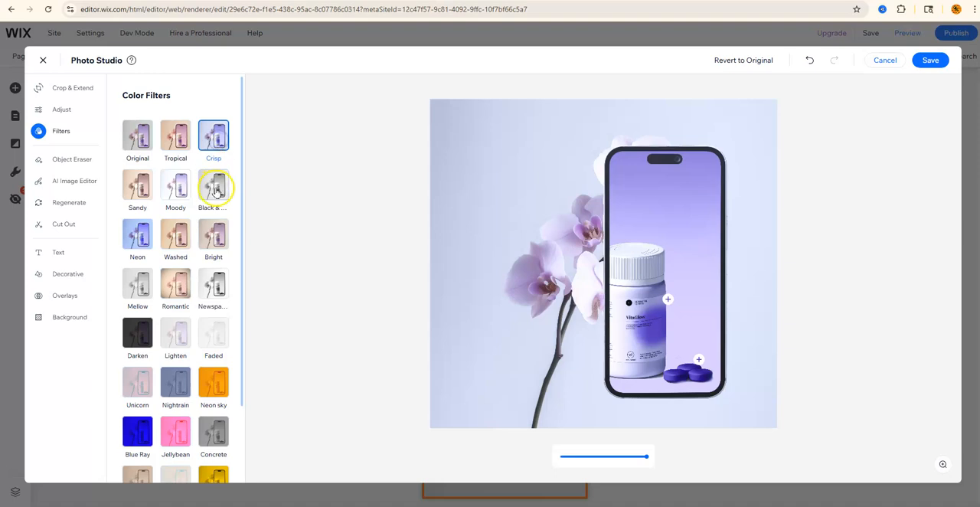
click(137, 138)
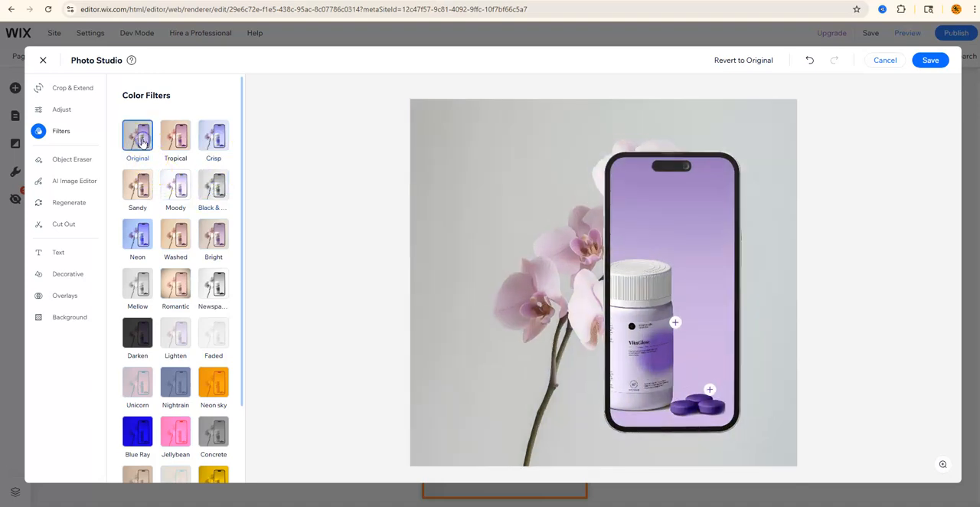
click(139, 200)
click(176, 186)
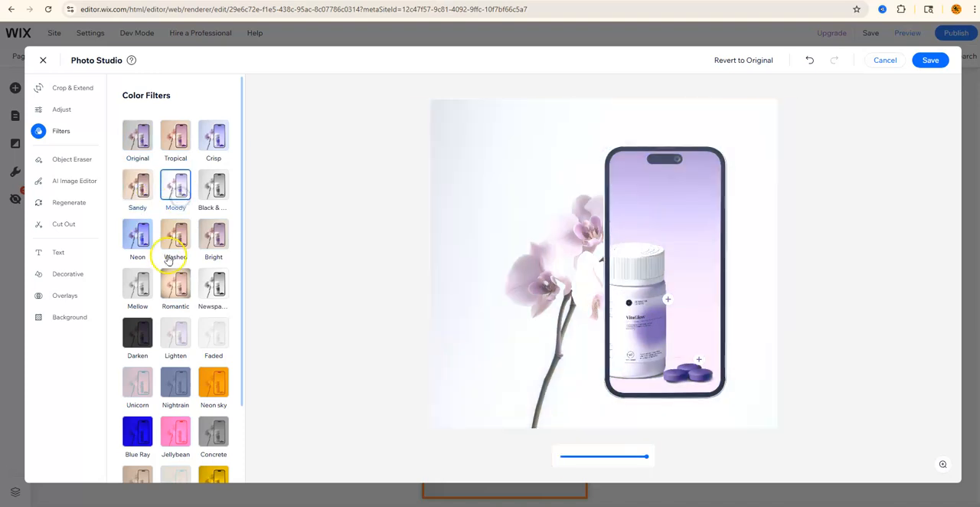
click(145, 142)
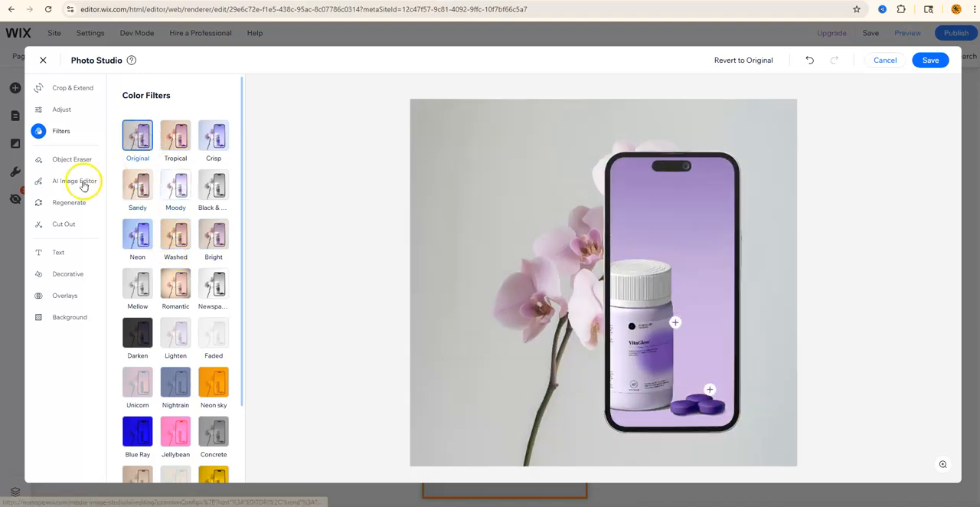
- Open the Object Eraser and try a smaller eraser size before restoring it to maximum
click(76, 160)
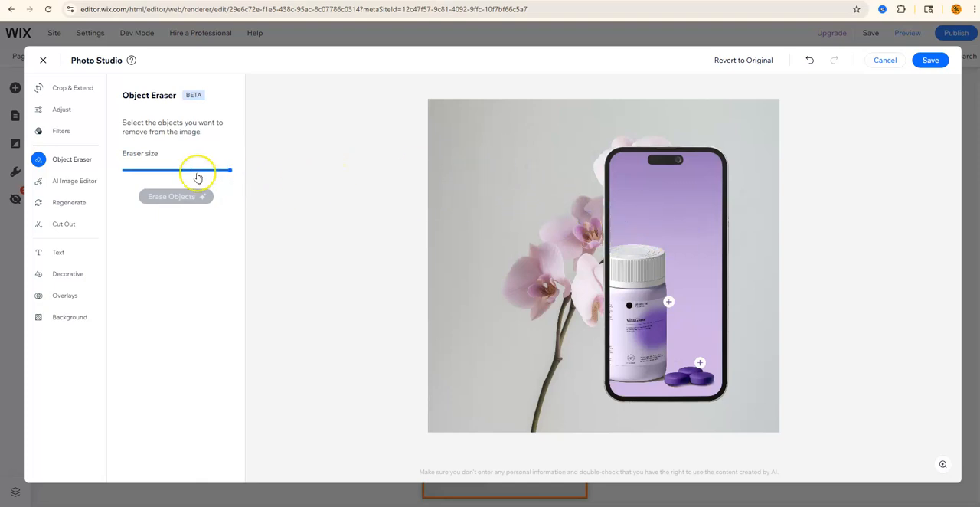
drag(228, 169, 171, 175)
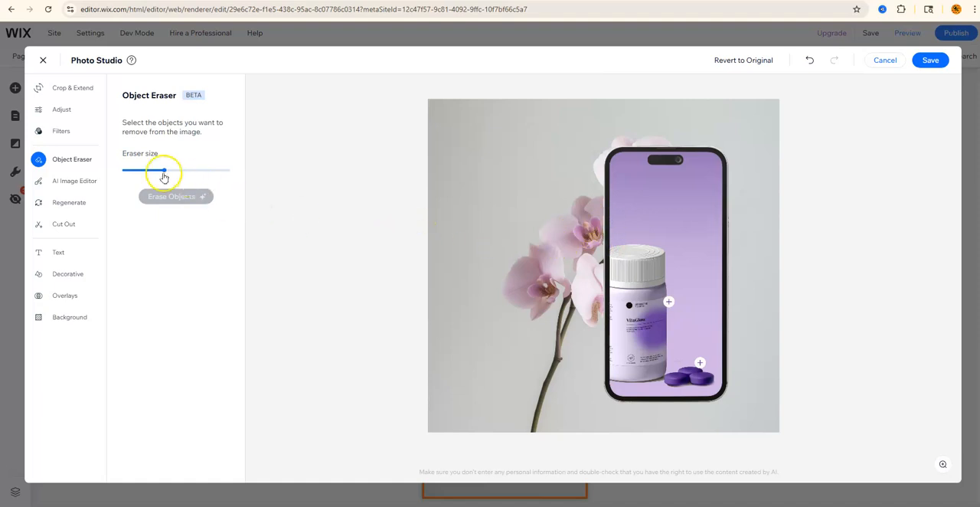
drag(164, 176, 170, 173)
drag(234, 175, 229, 170)
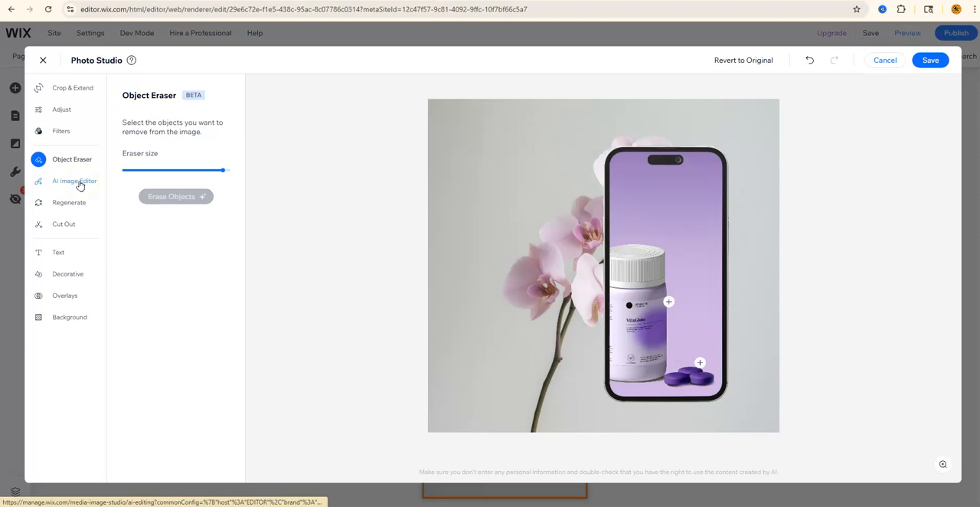
- Browse the Regenerate, Cut Out and Text tools in Photo Studio
click(66, 204)
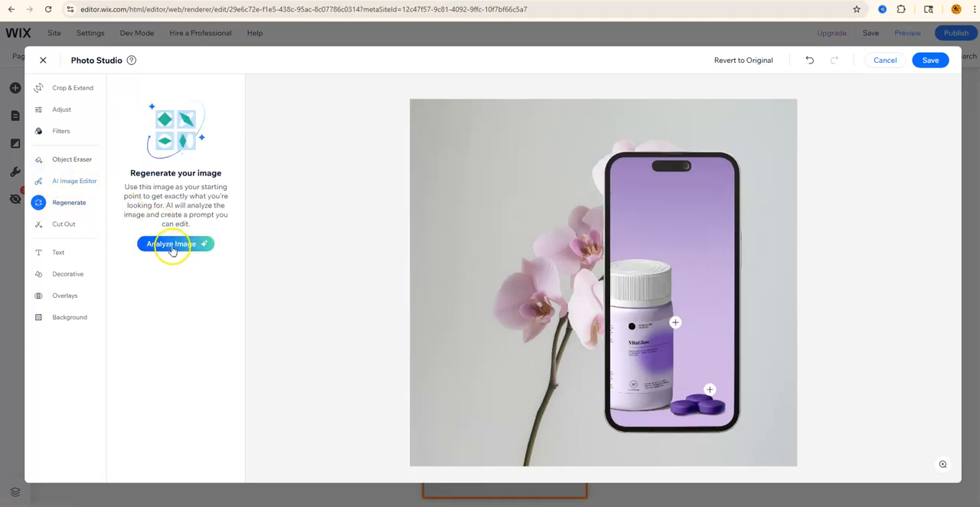
click(71, 225)
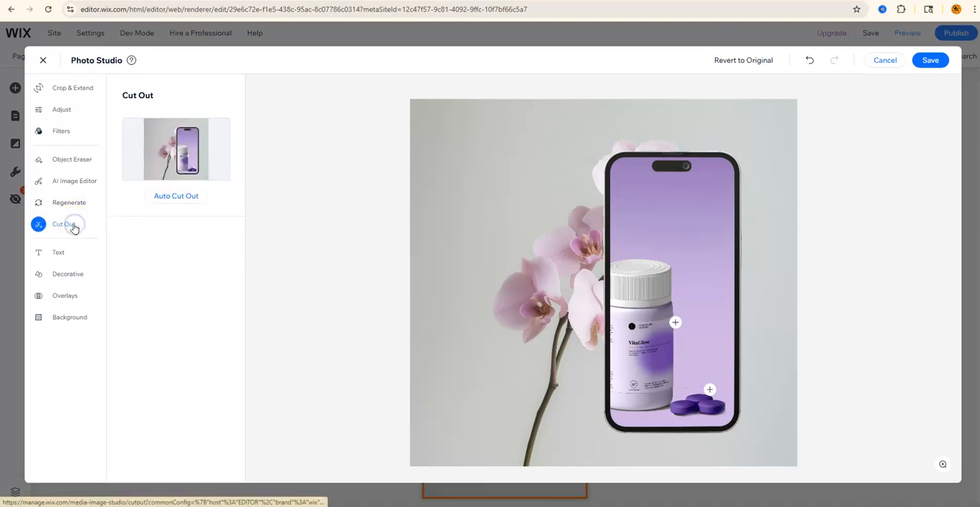
click(57, 255)
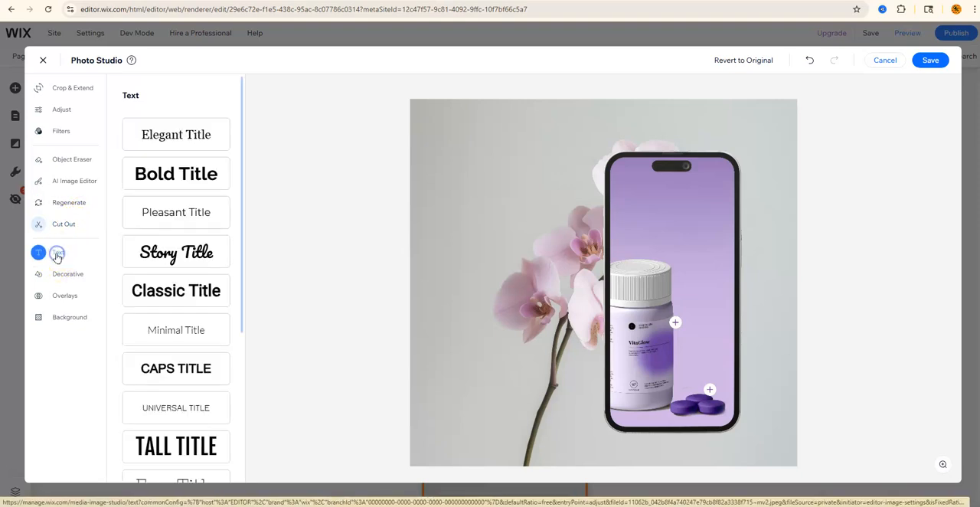
- Add a Story Title text to the image and delete it again
click(176, 252)
click(565, 286)
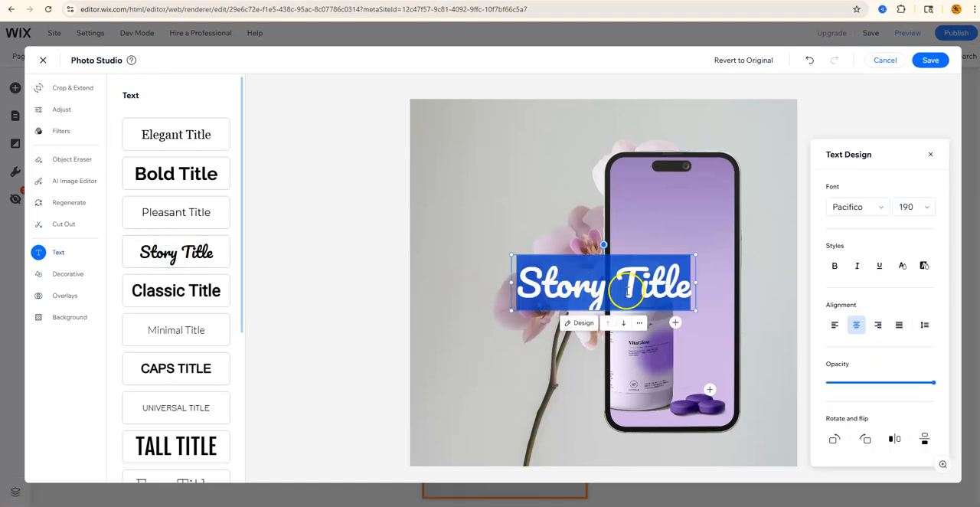
click(768, 271)
click(680, 285)
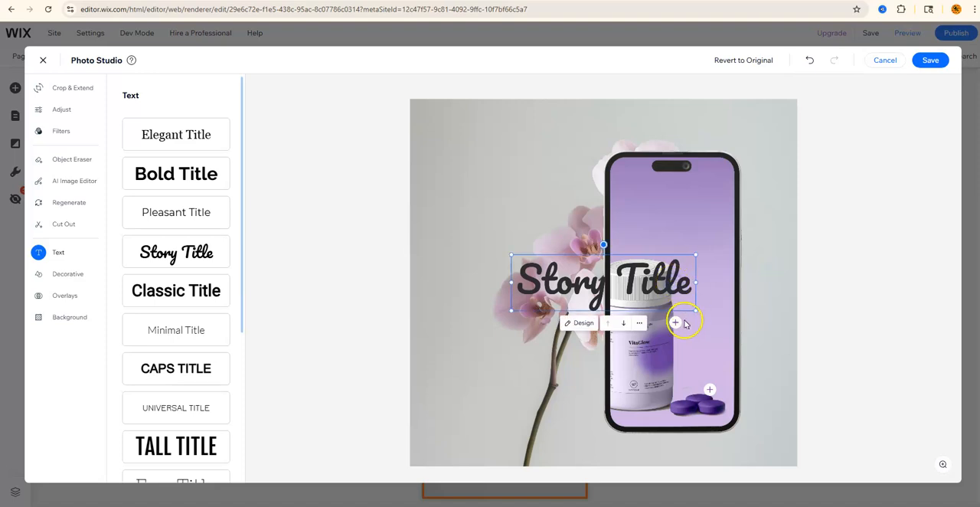
click(639, 322)
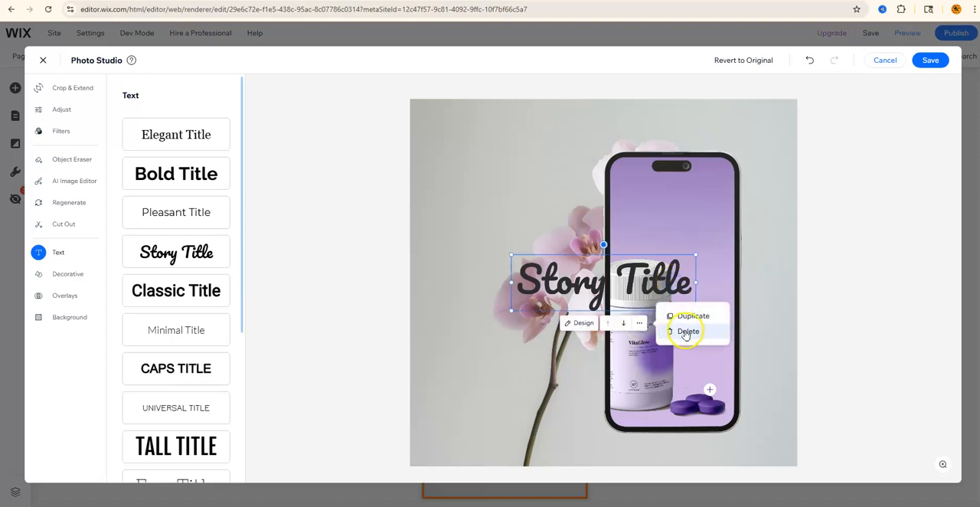
click(688, 332)
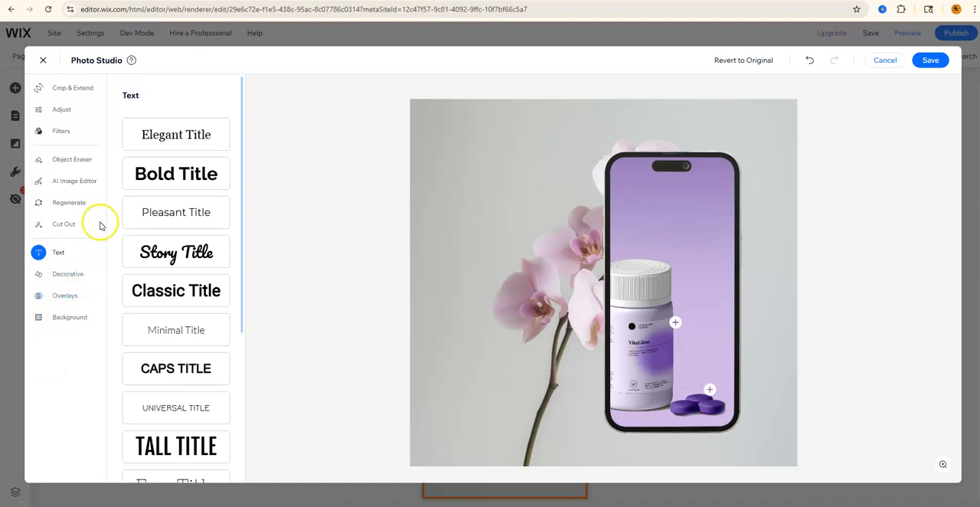
- Save the background image in Photo Studio, staying when asked about leaving
click(44, 61)
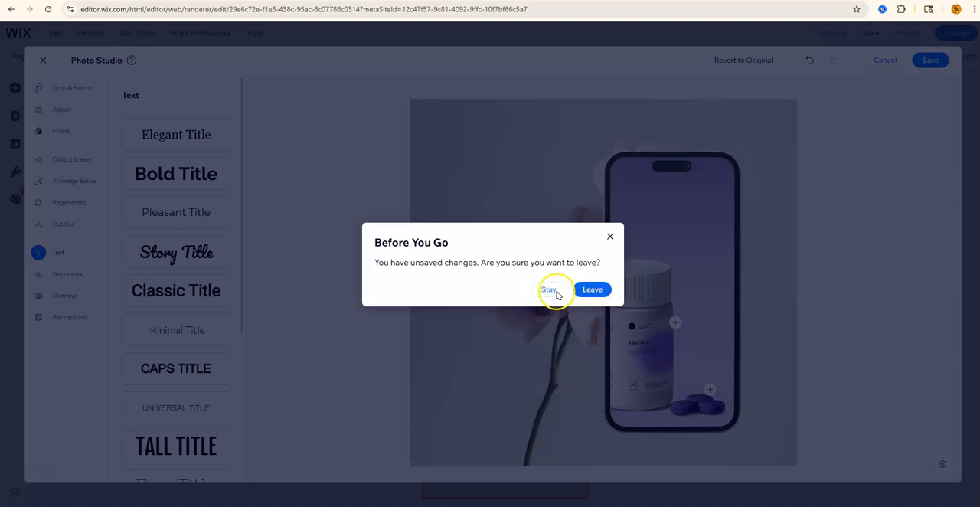
click(550, 290)
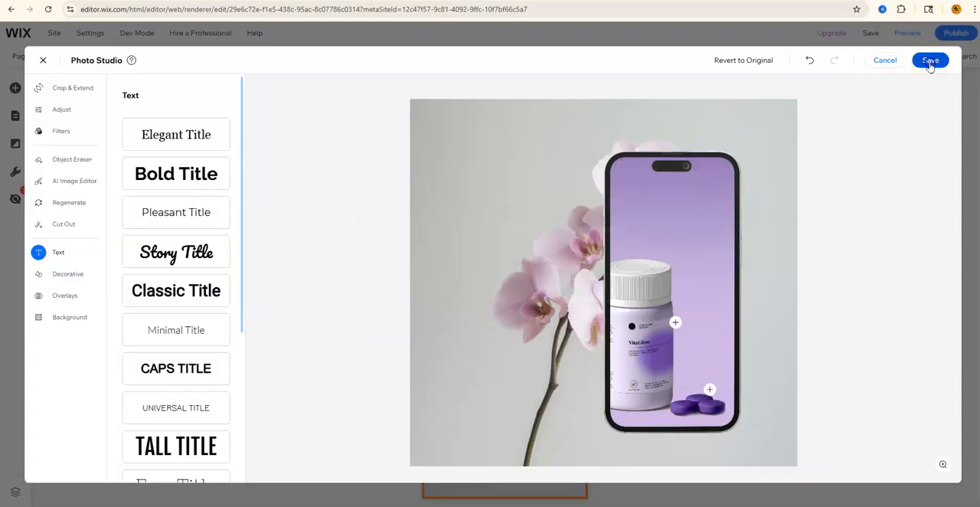
click(930, 61)
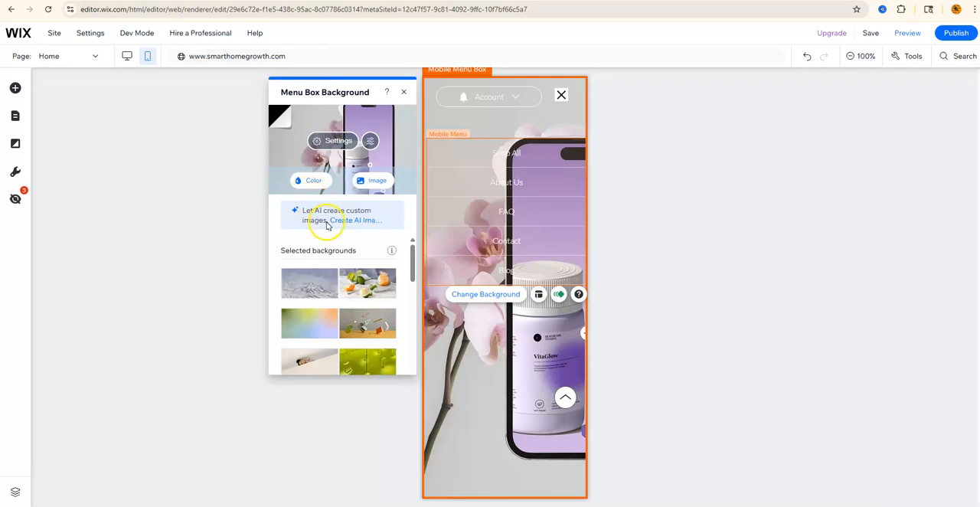
- Generate an AI image from the prompt "Create an image that is a smart home tech device" in Photo style, then discard it
click(353, 221)
click(223, 207)
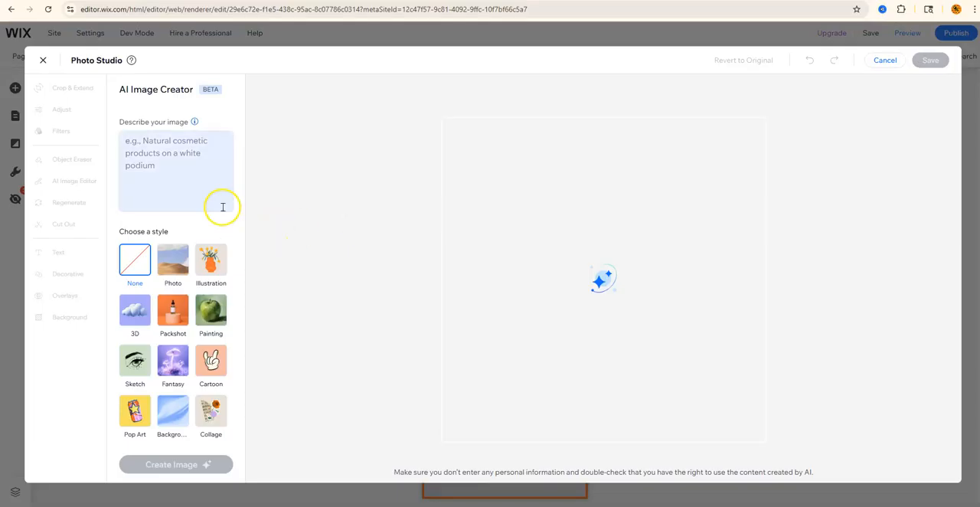
click(177, 173)
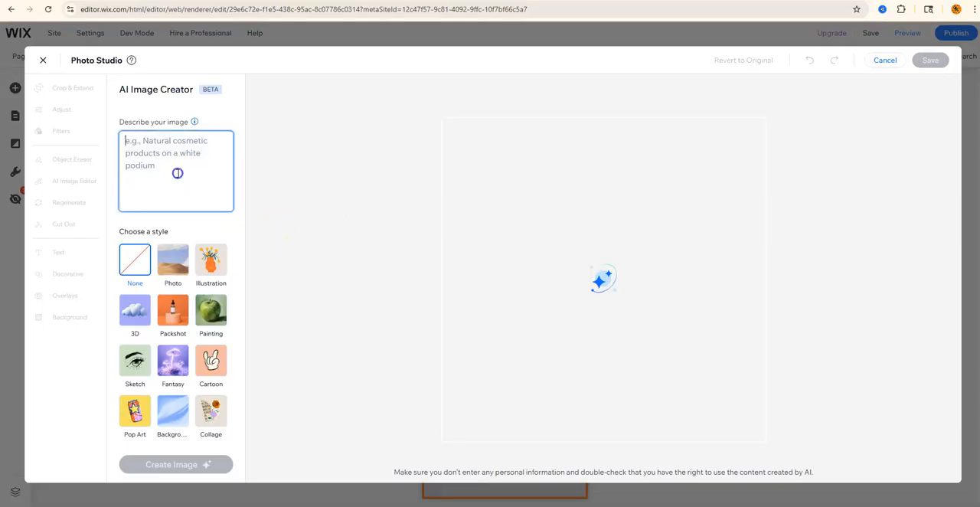
text(Create an image that is a smart home tech device)
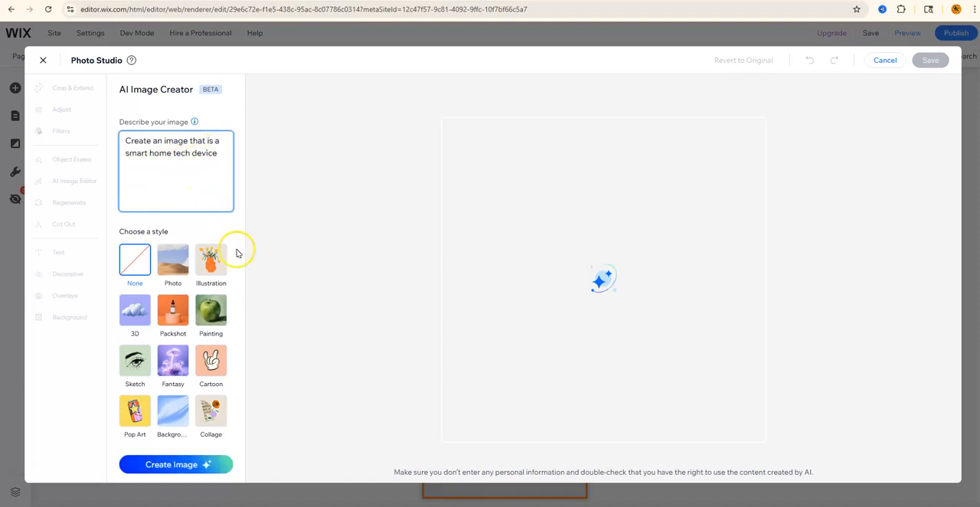
click(174, 262)
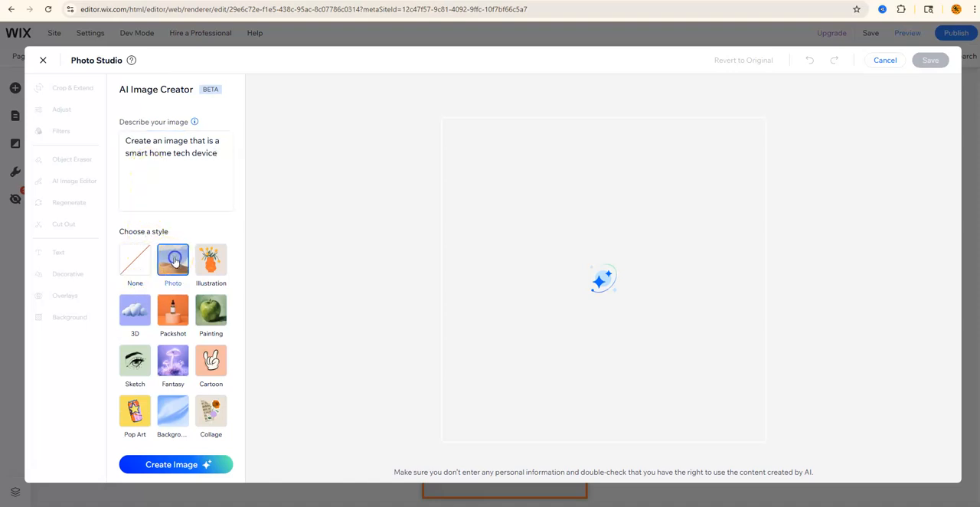
click(205, 262)
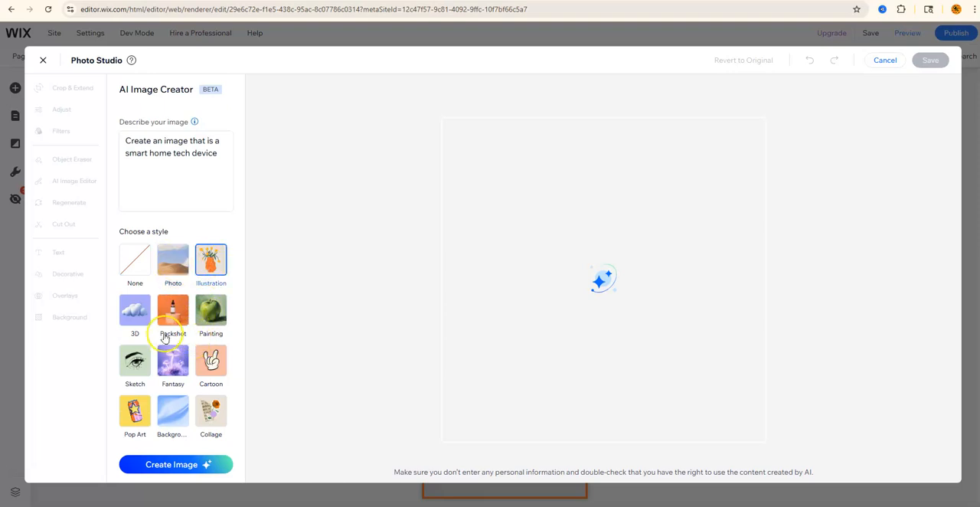
click(172, 276)
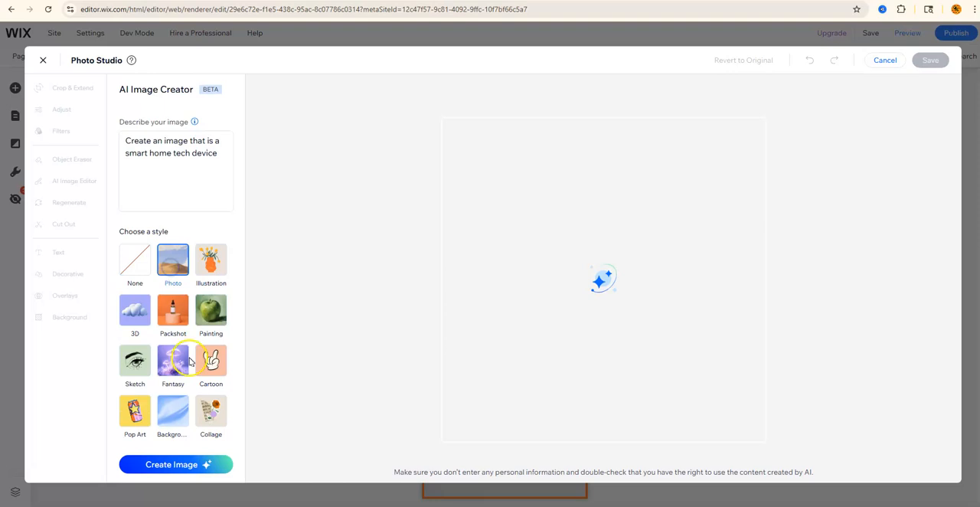
click(174, 466)
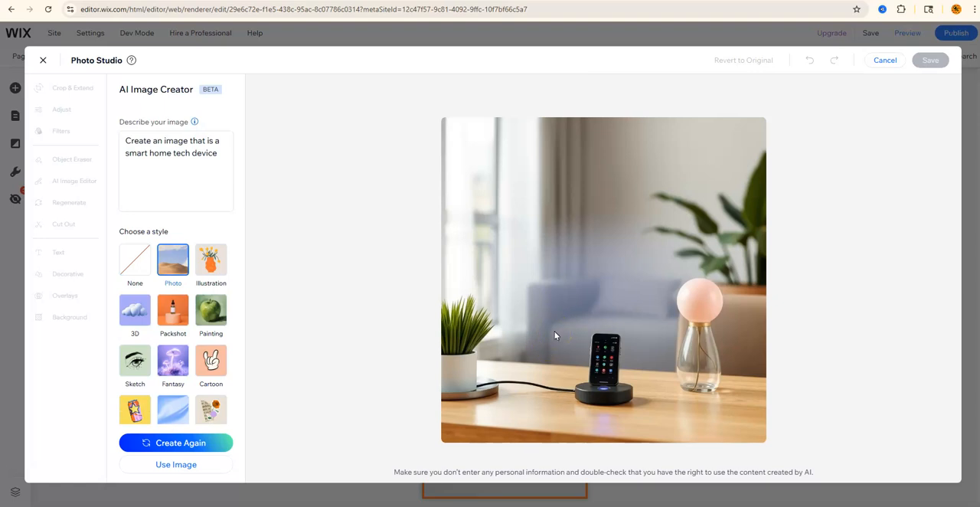
mouse_move(529, 350)
mouse_move(700, 310)
click(886, 59)
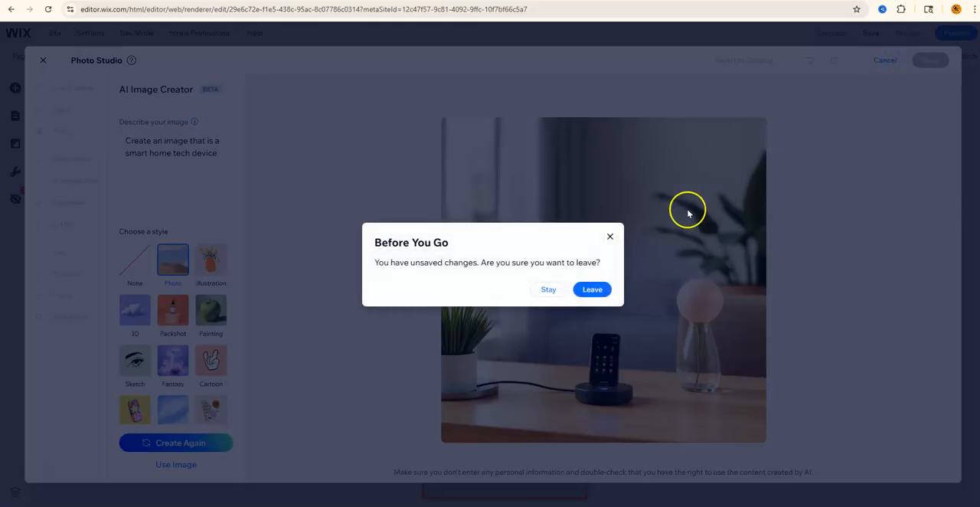
click(595, 289)
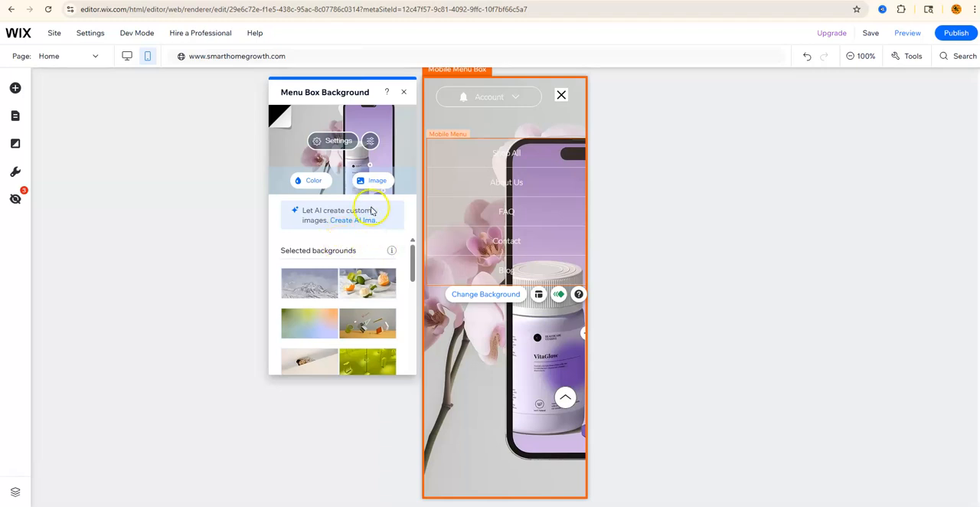
- Open the background image library with the Tech product search and close it without choosing an image
click(376, 180)
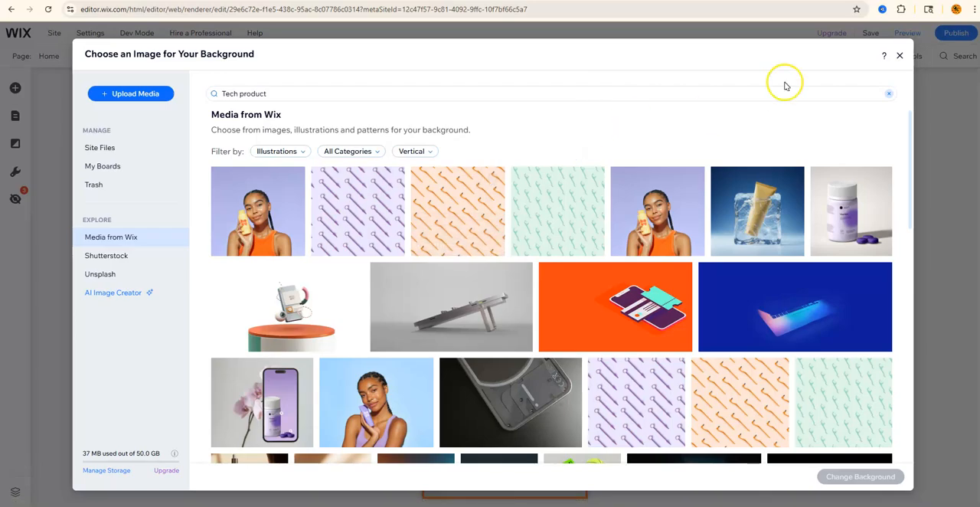
click(901, 57)
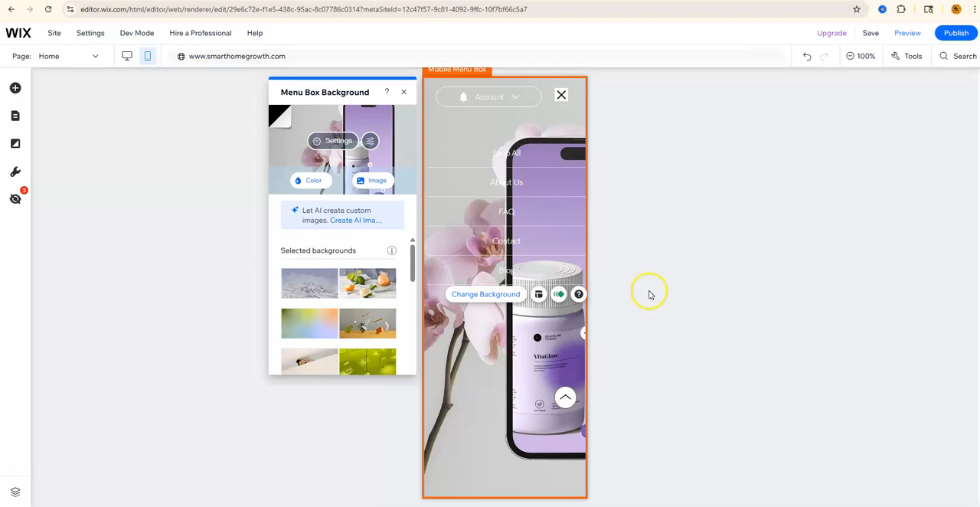
- Try the Right and Left menu box layout positions, then return to Full Screen and close the layout panel
click(538, 295)
click(538, 294)
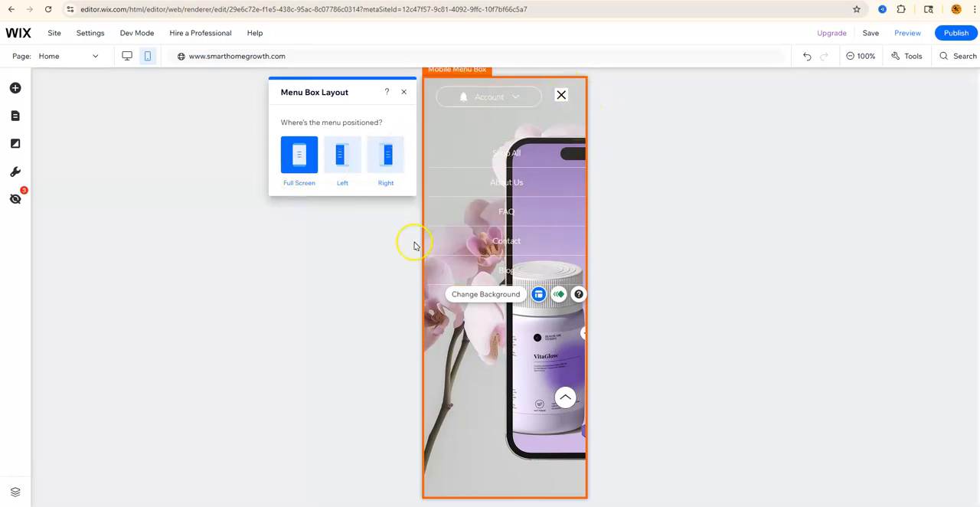
click(388, 156)
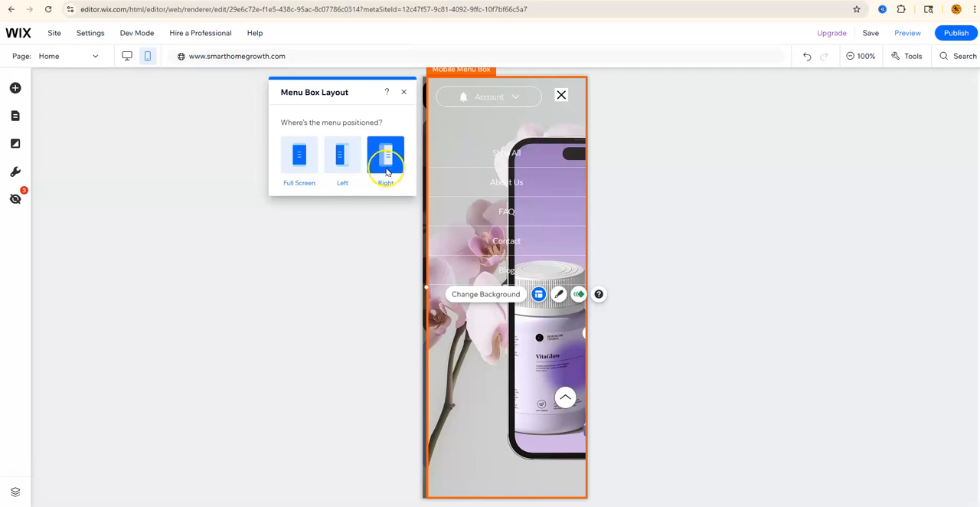
click(350, 163)
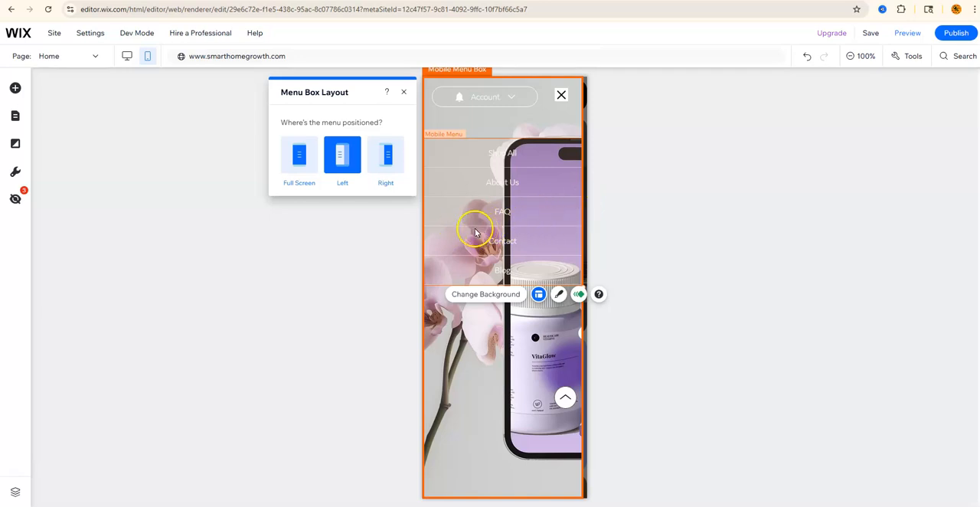
click(299, 165)
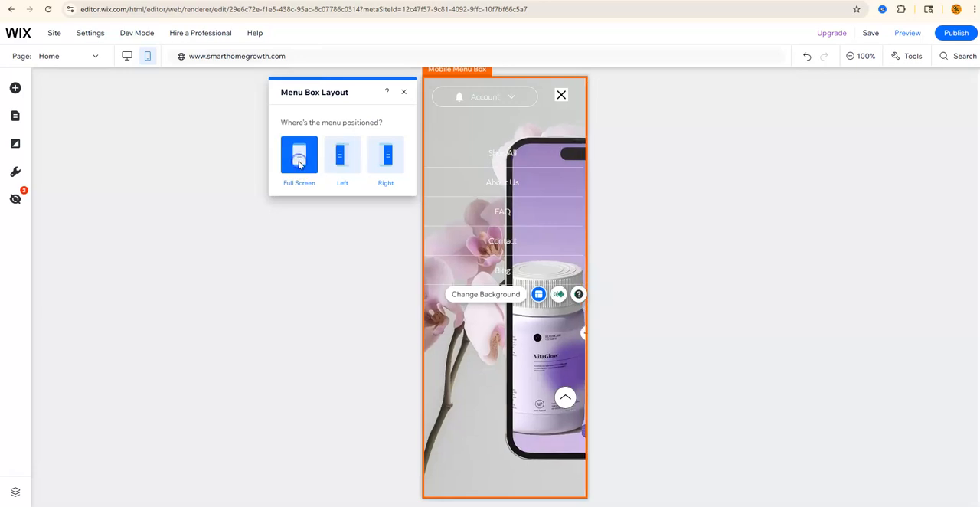
click(403, 93)
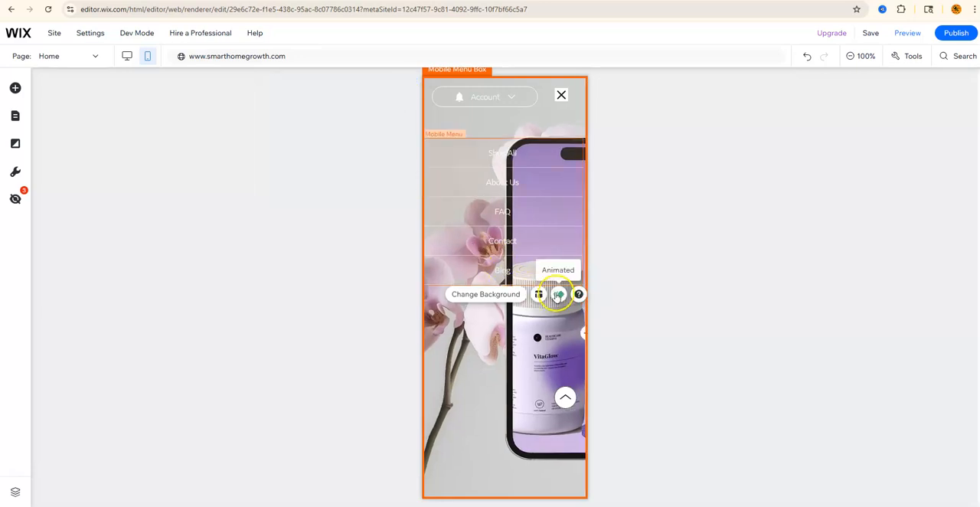
- Open the menu box animations, preview Bounce in, and apply the Spin in animation
click(559, 296)
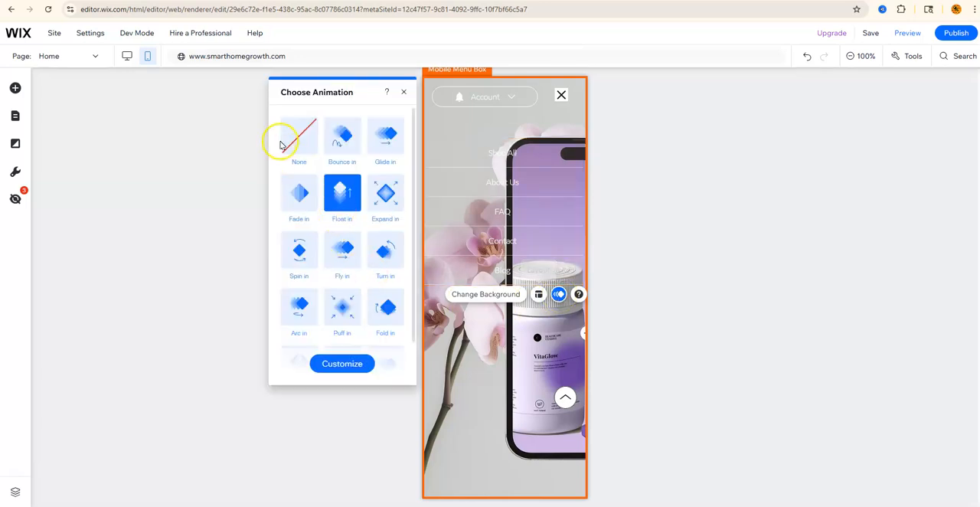
click(341, 144)
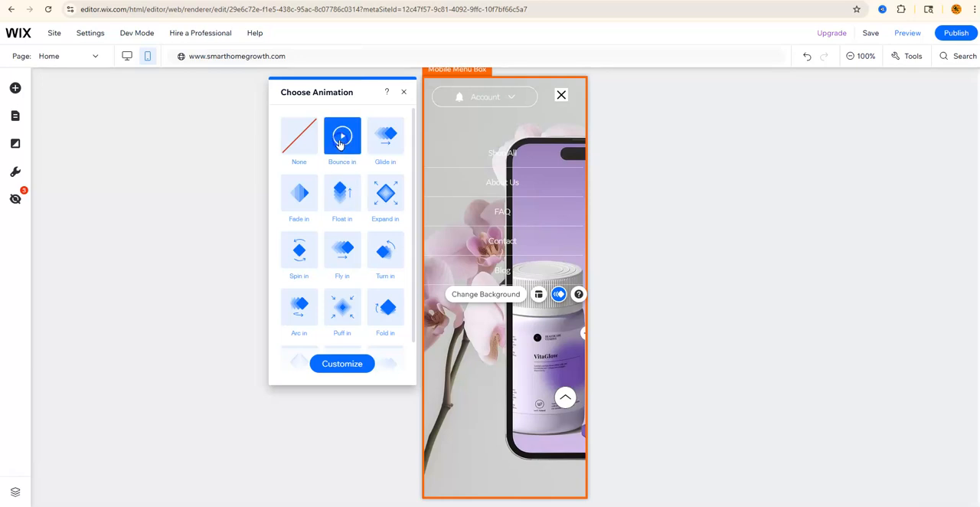
click(344, 141)
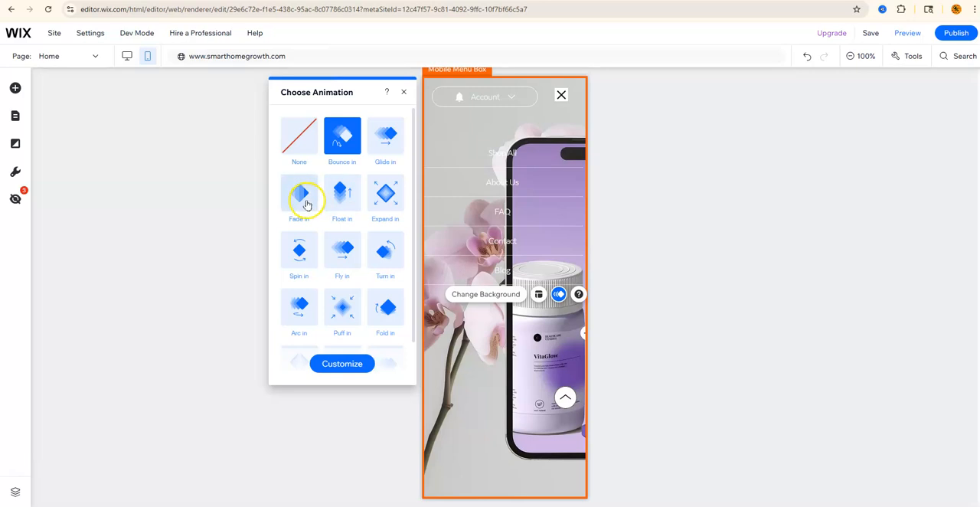
click(298, 260)
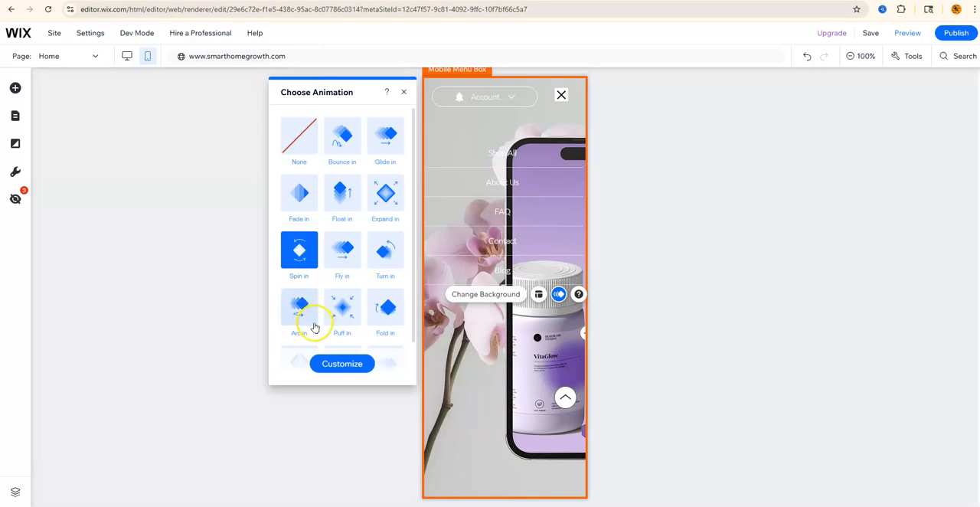
- Customize Spin in to 1.5 spins, Counter clockwise direction, Hard power and 1.05 second duration
click(342, 364)
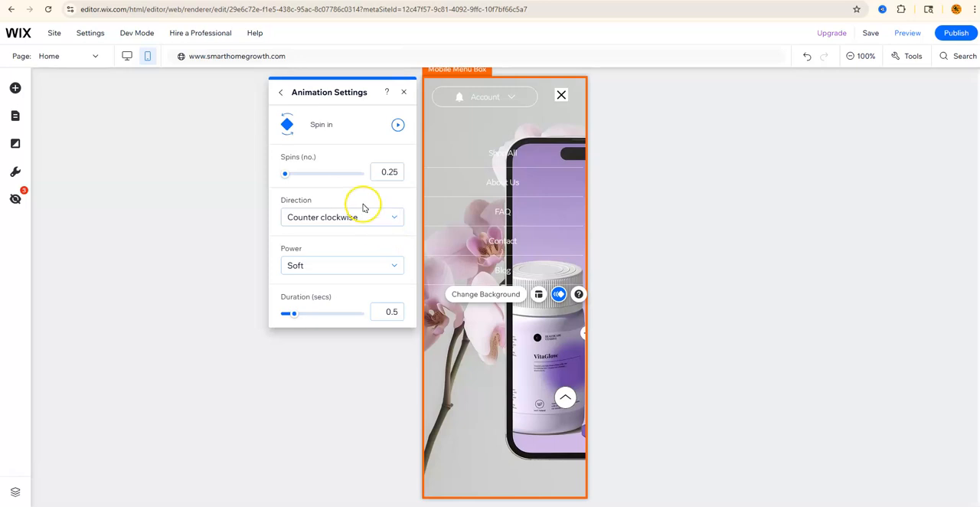
click(284, 175)
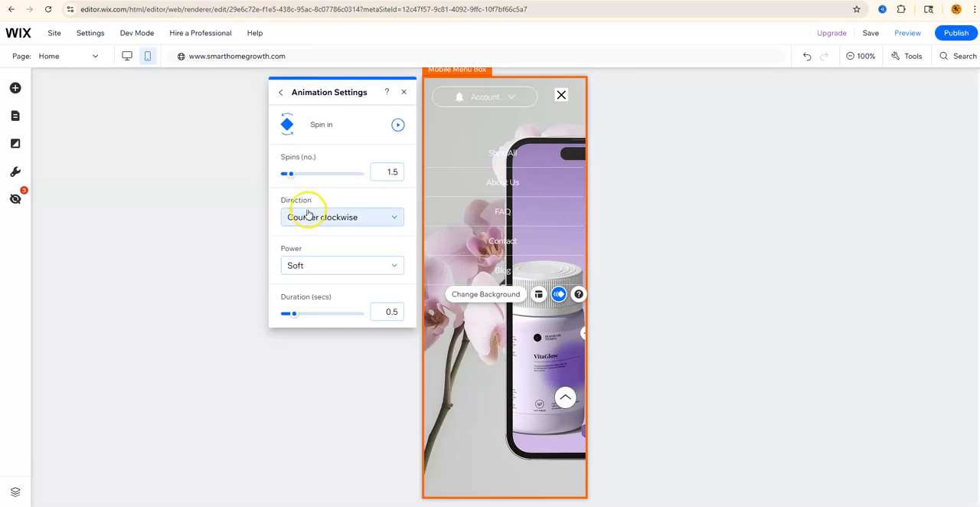
click(394, 218)
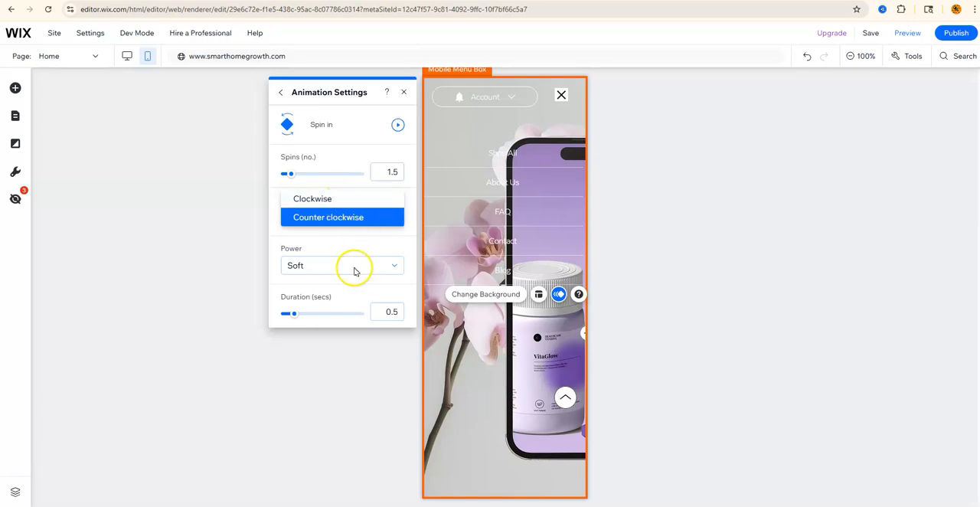
click(398, 265)
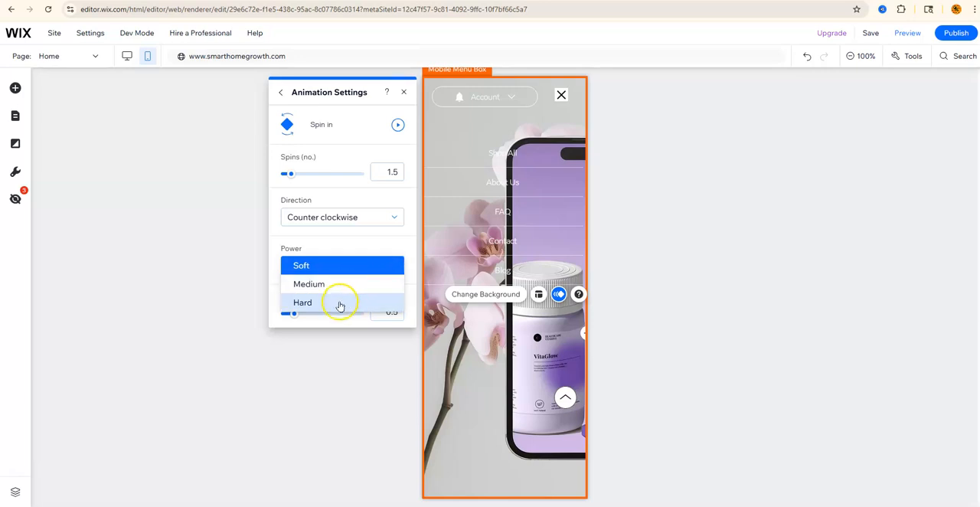
click(339, 304)
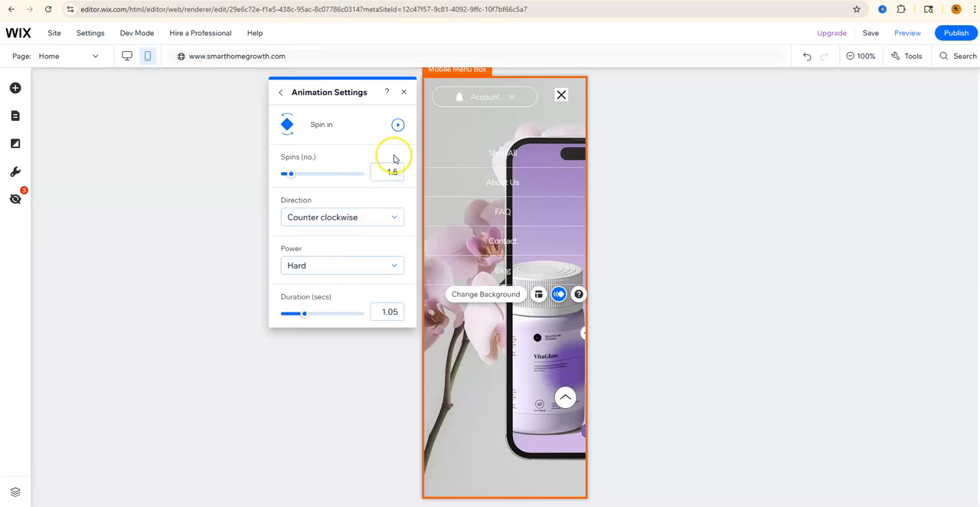
click(405, 94)
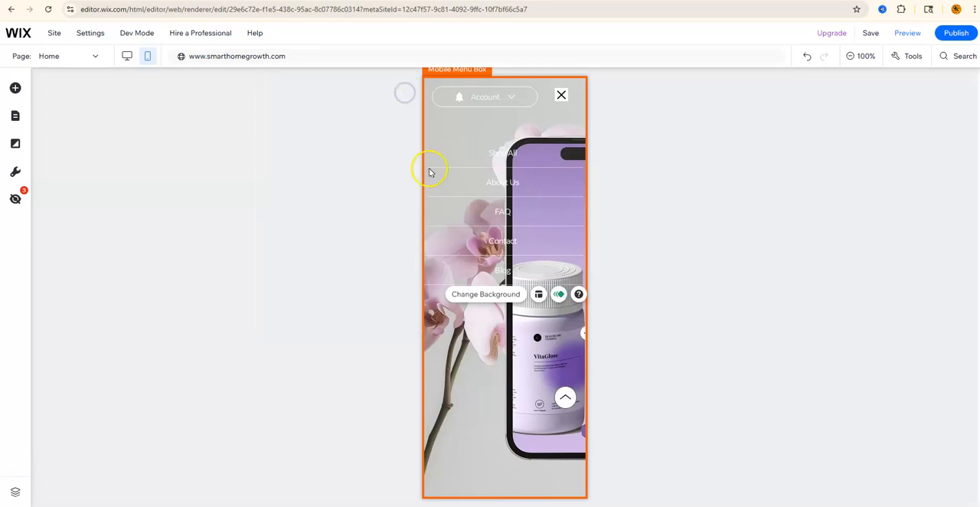
- Leave the menu box, then reopen it from the header's hamburger menu with Edit Menu
click(652, 219)
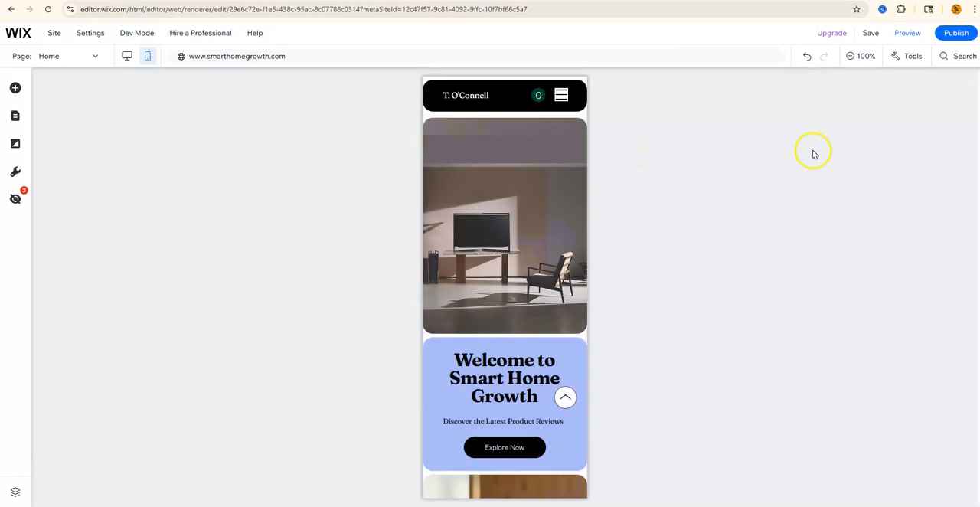
click(562, 99)
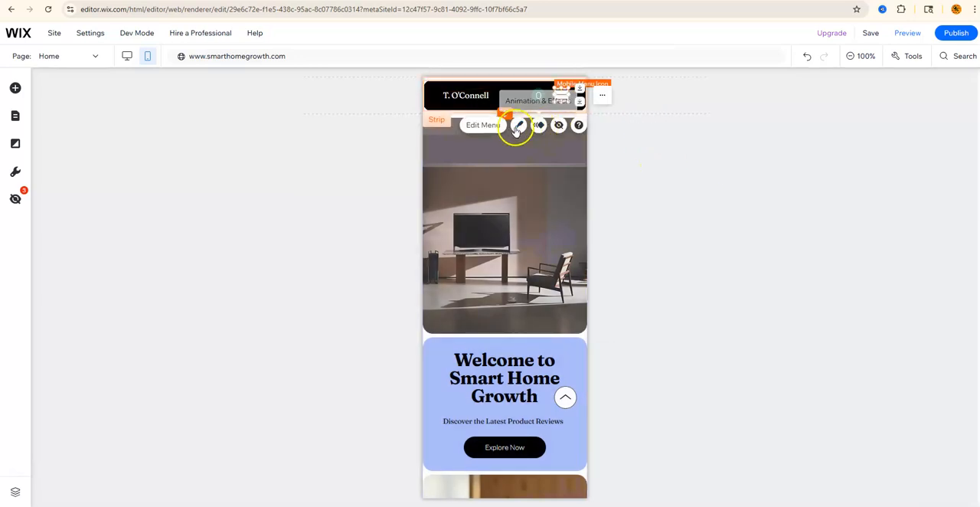
click(484, 126)
click(478, 186)
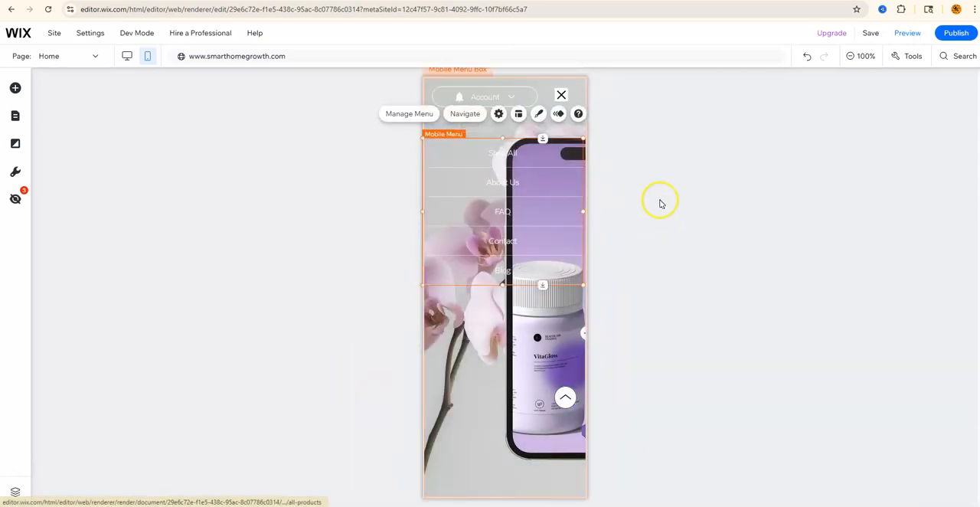
click(737, 223)
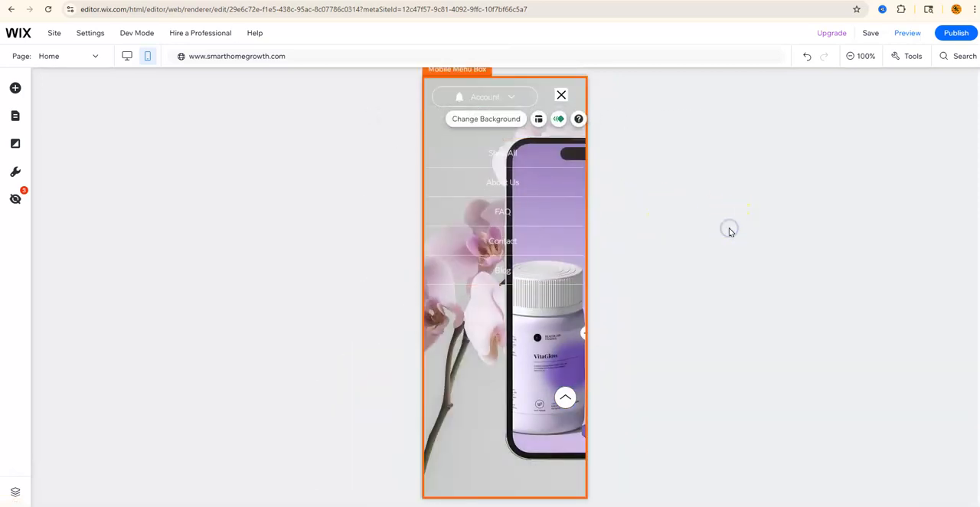